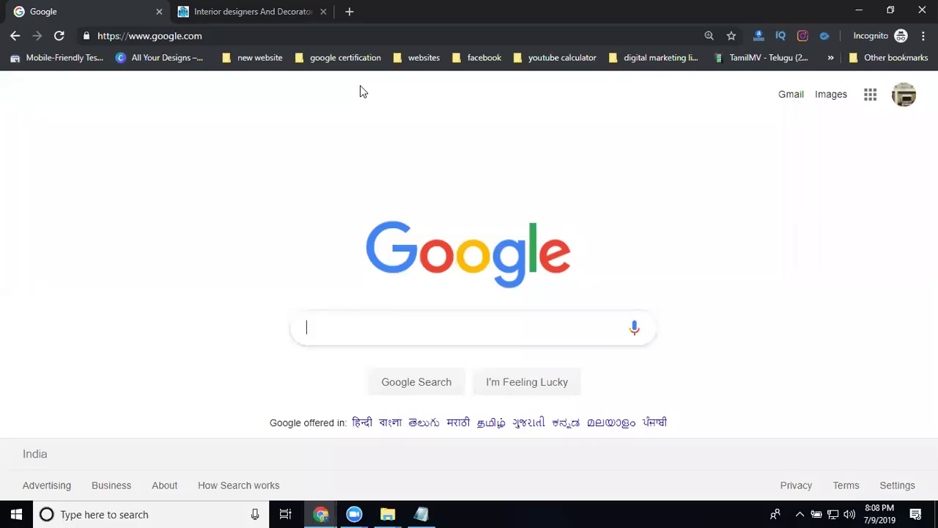
Step: Switch to the happyhomesdesigners.com tab and select its domain name in the address bar
{"action": "key", "text": "ctrl+Tab"}
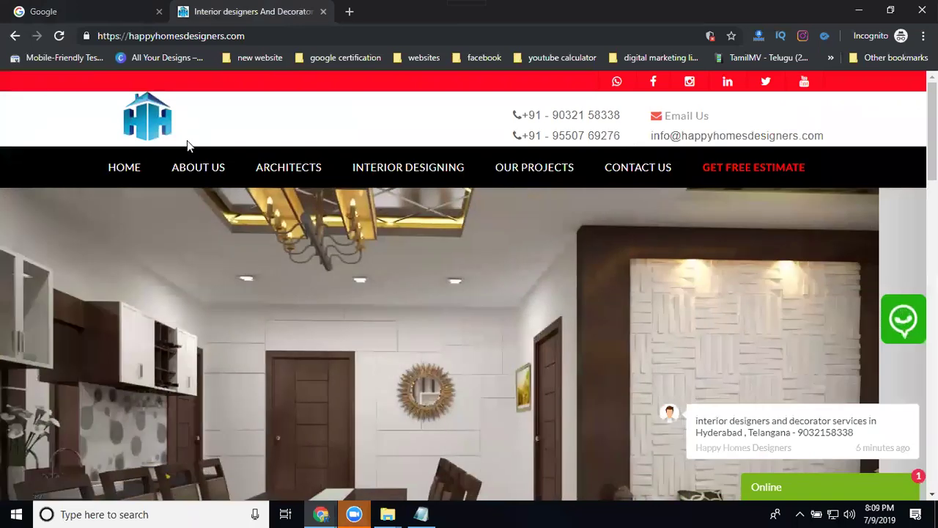
{"action": "double_click", "coordinate": [156, 35]}
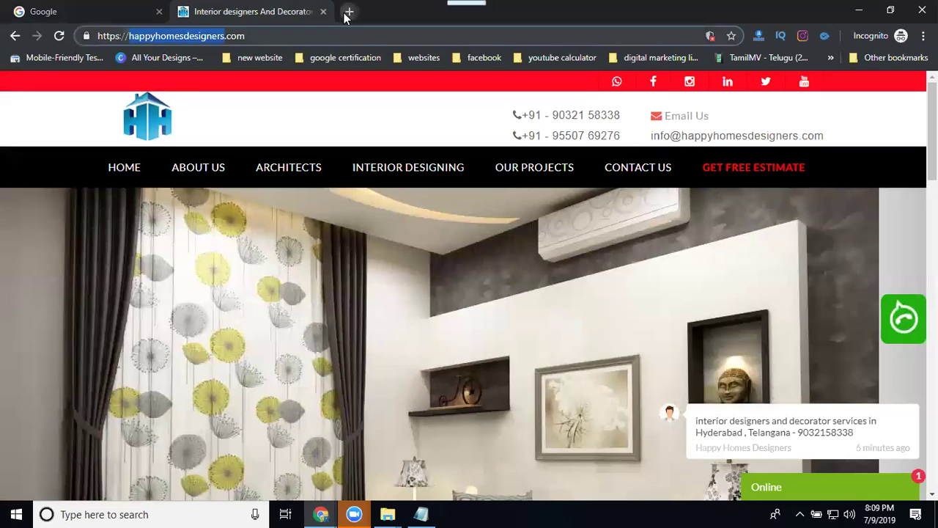
Step: Go to the Vimeo website in a new tab
{"action": "left_click", "coordinate": [346, 12]}
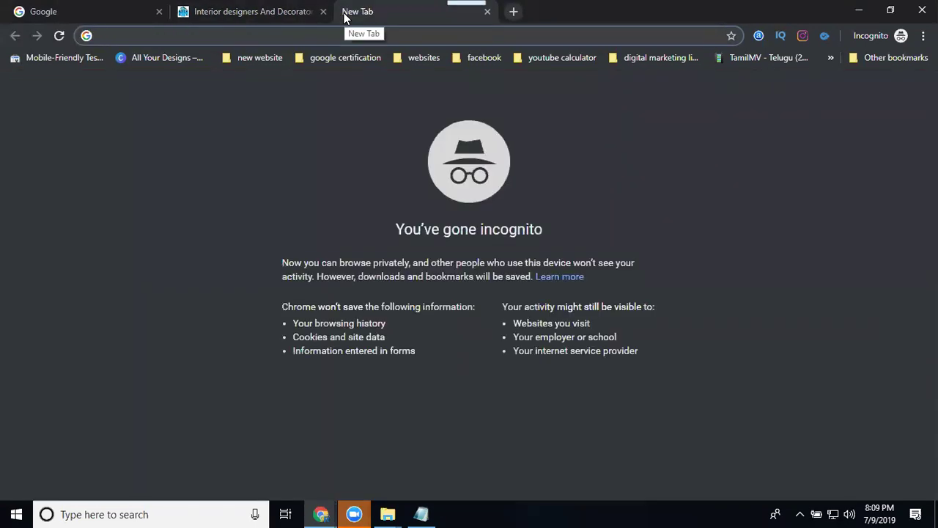
{"action": "type", "text": "vimeo.com"}
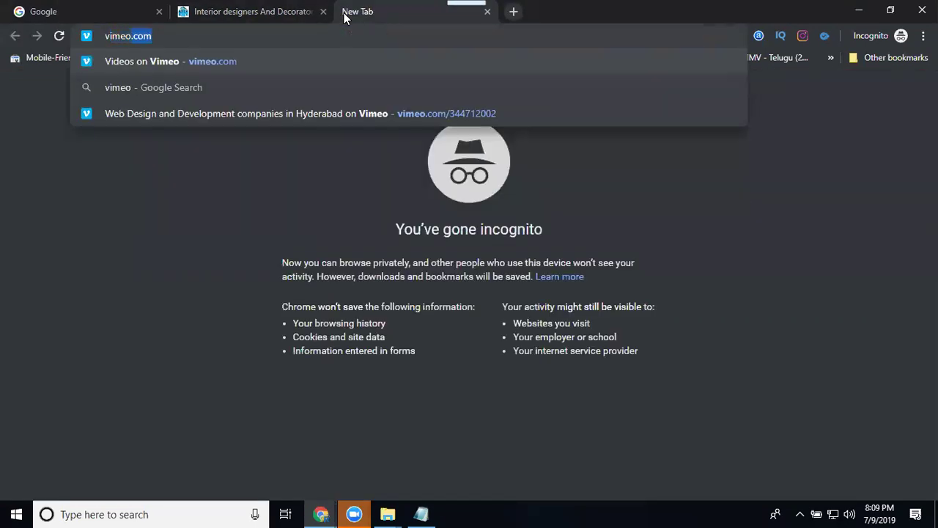
{"action": "key", "text": "Return"}
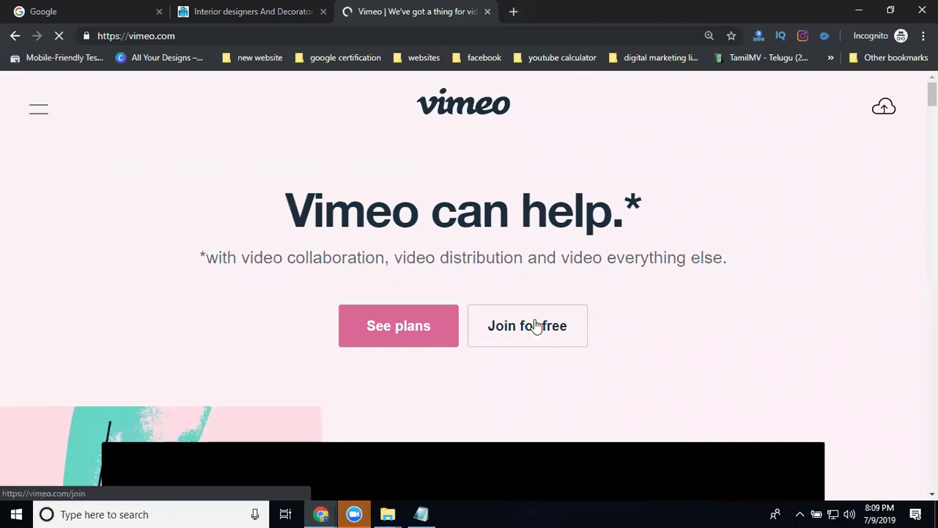
Step: Start Vimeo sign-up using Join with Google
{"action": "left_click", "coordinate": [535, 325]}
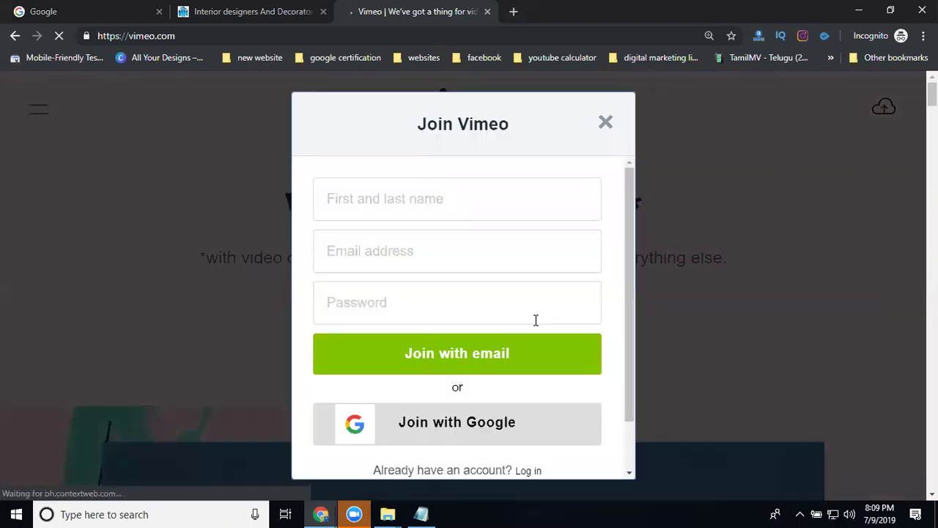
{"action": "scroll", "coordinate": [469, 403], "scroll_direction": "down", "scroll_amount": 2}
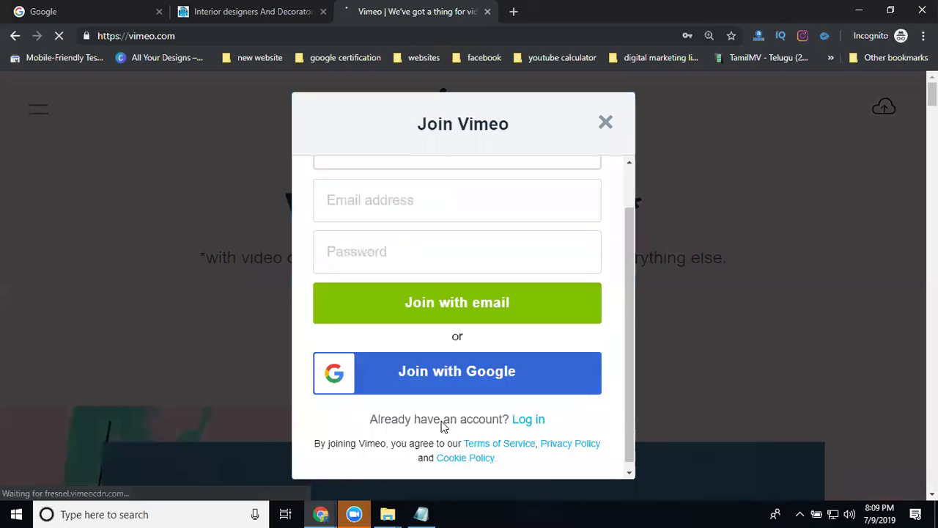
{"action": "left_click", "coordinate": [449, 364]}
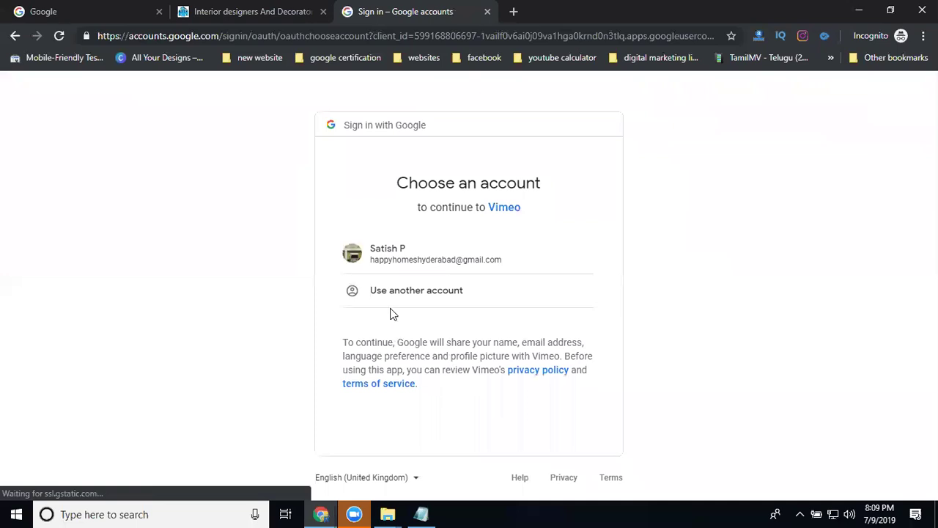
Step: Continue with the listed Google account and verify via 'Tap Yes on your phone or tablet'
{"action": "left_click", "coordinate": [392, 261]}
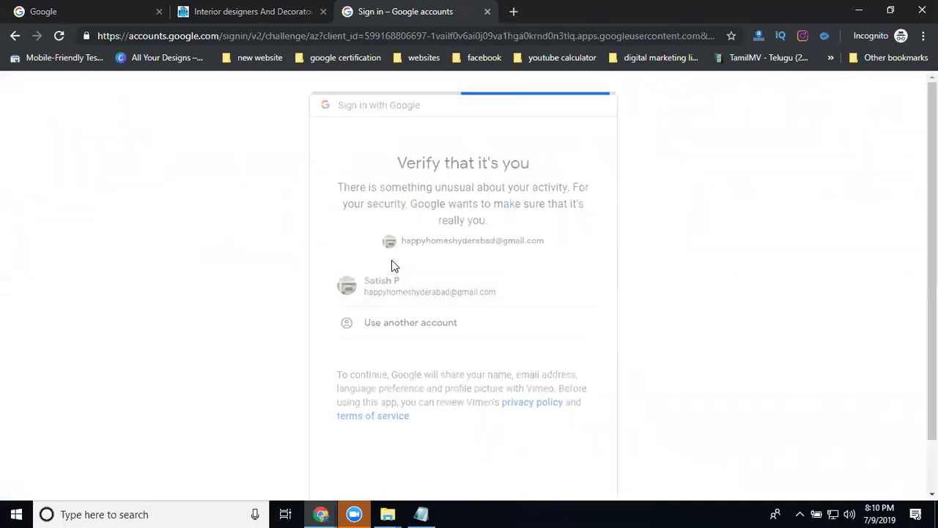
{"action": "scroll", "coordinate": [423, 380], "scroll_direction": "down", "scroll_amount": 2}
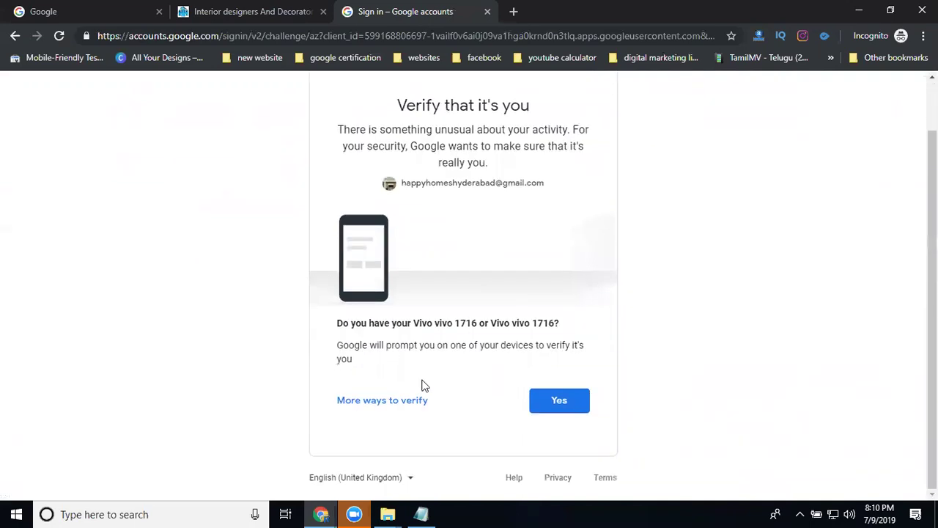
{"action": "left_click", "coordinate": [379, 402]}
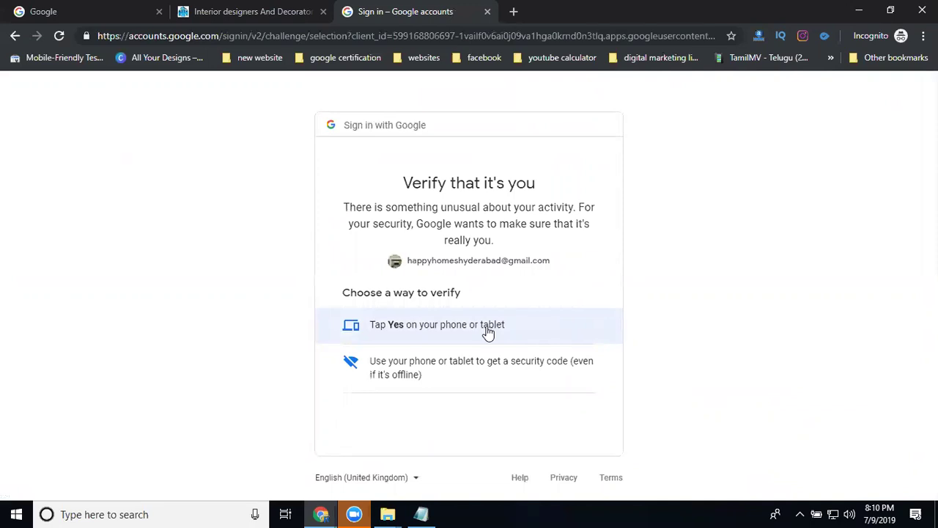
{"action": "left_click", "coordinate": [488, 332]}
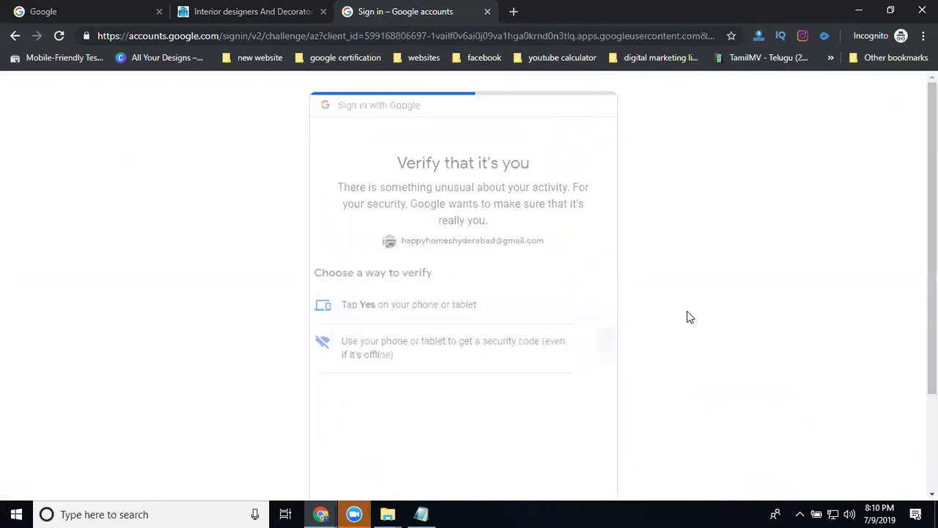
{"action": "scroll", "coordinate": [702, 316], "scroll_direction": "down", "scroll_amount": 2}
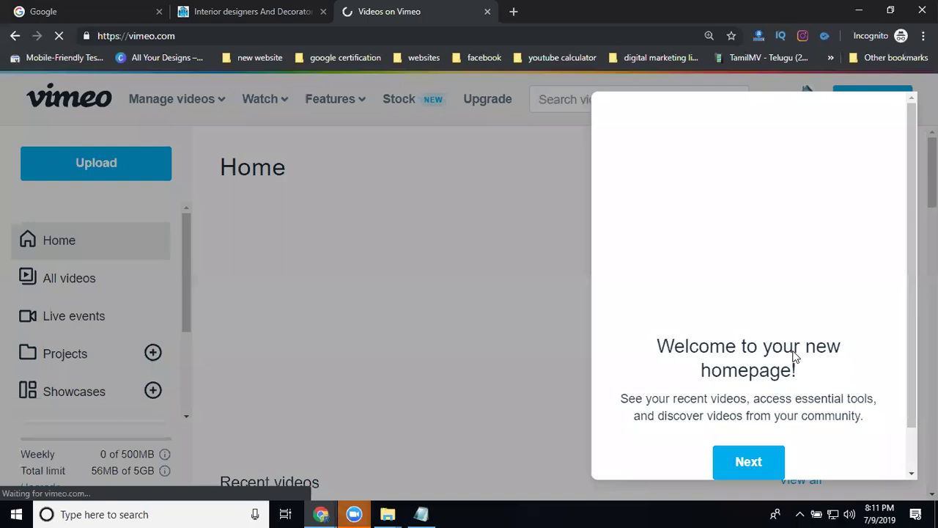
Step: Advance the Vimeo welcome tour twice, dismiss it, and switch back to the Google tab
{"action": "left_click", "coordinate": [752, 463]}
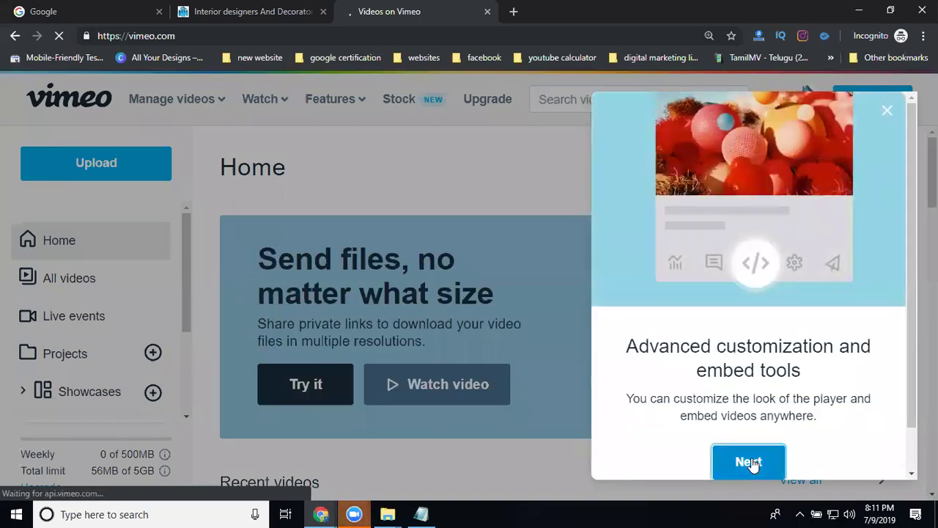
{"action": "left_click", "coordinate": [753, 465]}
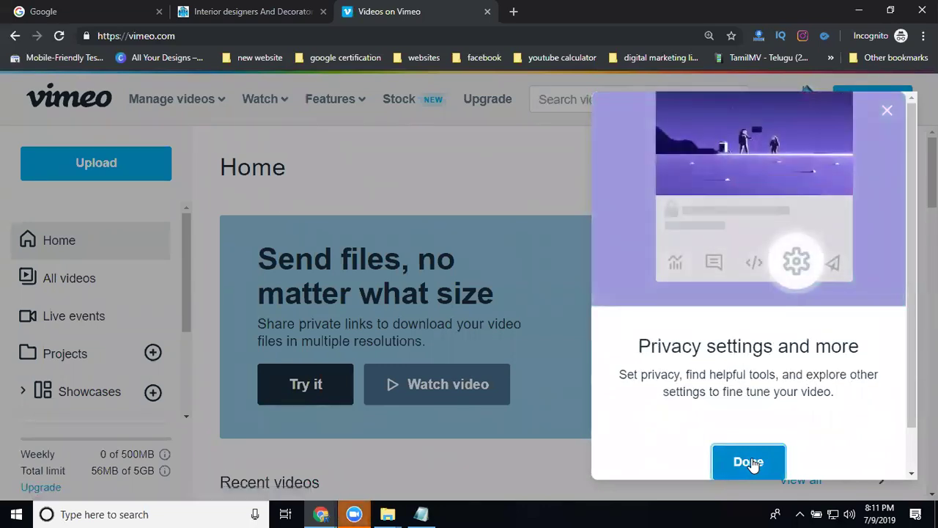
{"action": "left_click", "coordinate": [886, 111]}
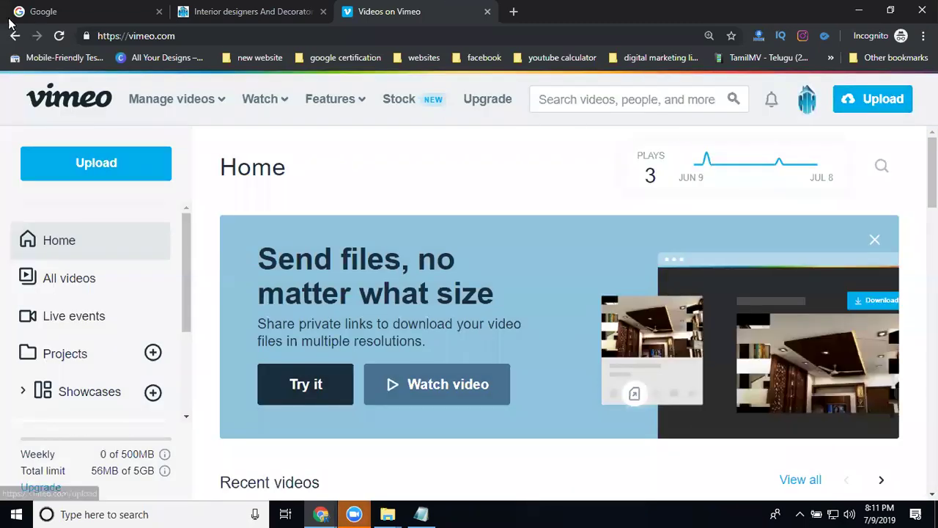
{"action": "left_click", "coordinate": [33, 13]}
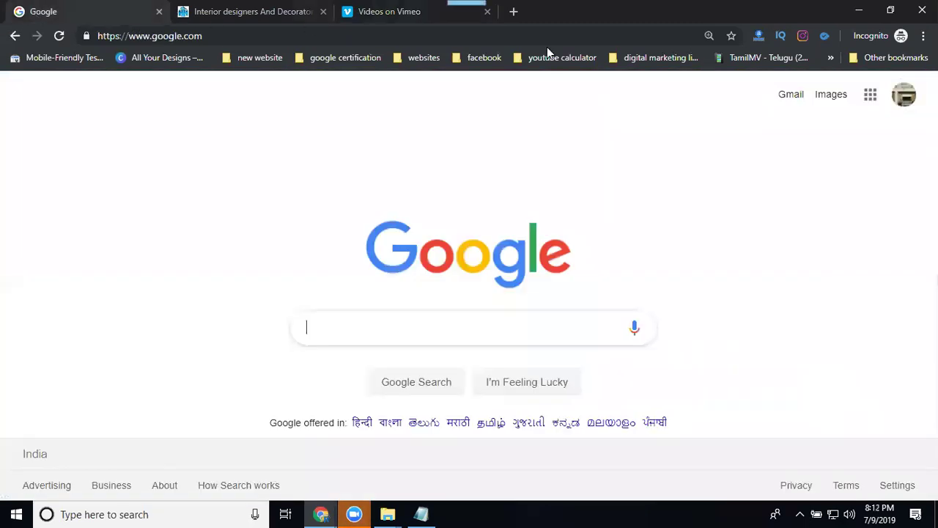
Step: Open Gmail in a new tab and search the mailbox for 'vimeo'
{"action": "middle_click", "coordinate": [791, 96]}
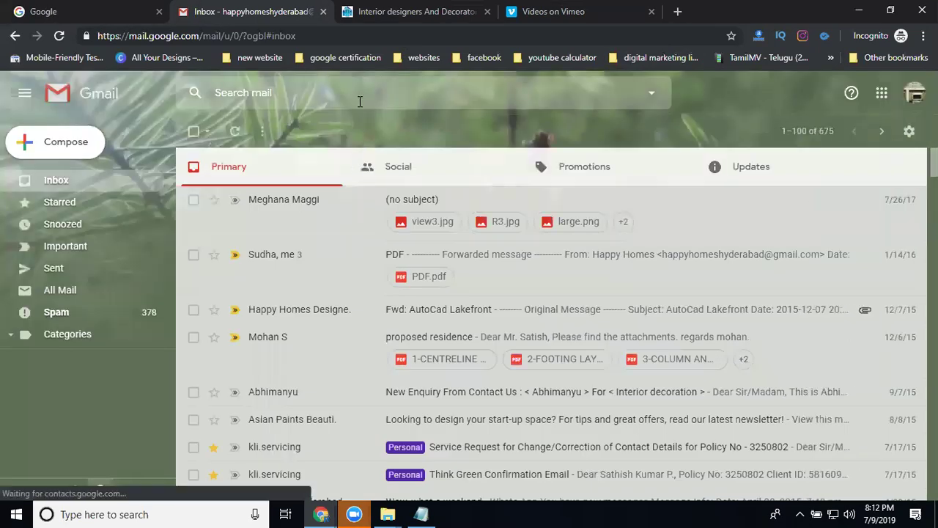
{"action": "left_click", "coordinate": [360, 101]}
{"action": "type", "text": "vime"}
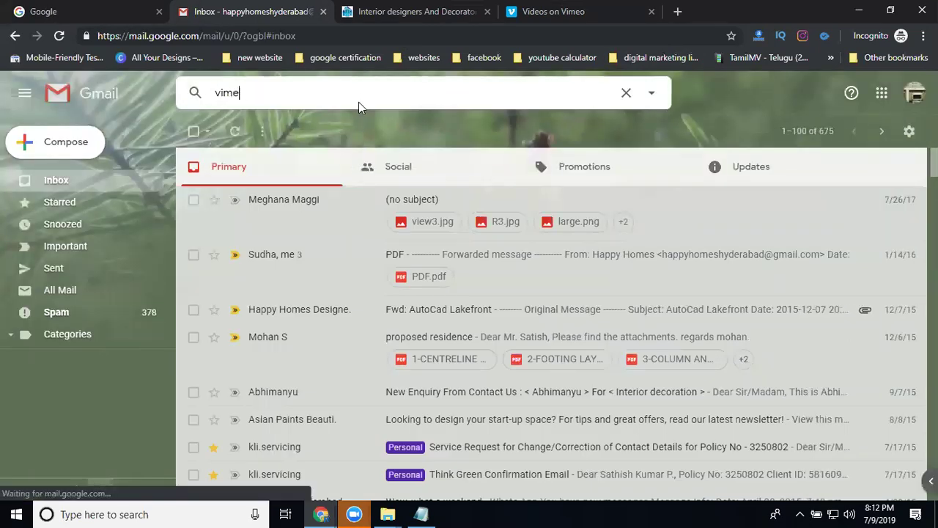
{"action": "type", "text": "o"}
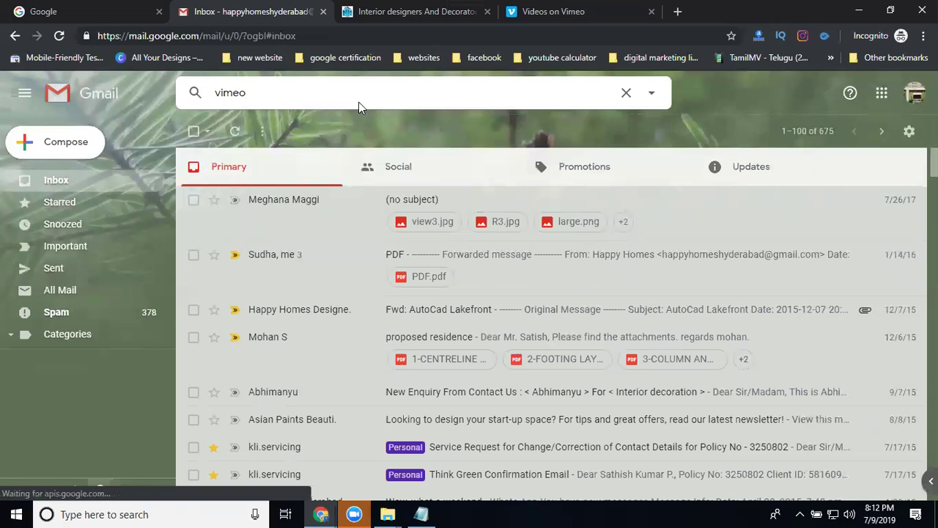
{"action": "key", "text": "Return"}
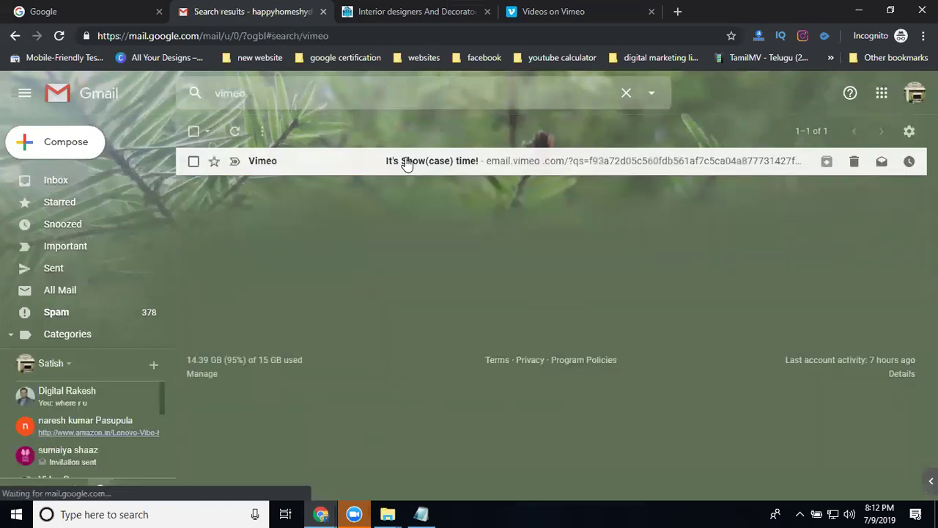
Step: Read the 'It's Show(case) time!' email from Vimeo, then return to the inbox
{"action": "left_click", "coordinate": [405, 161]}
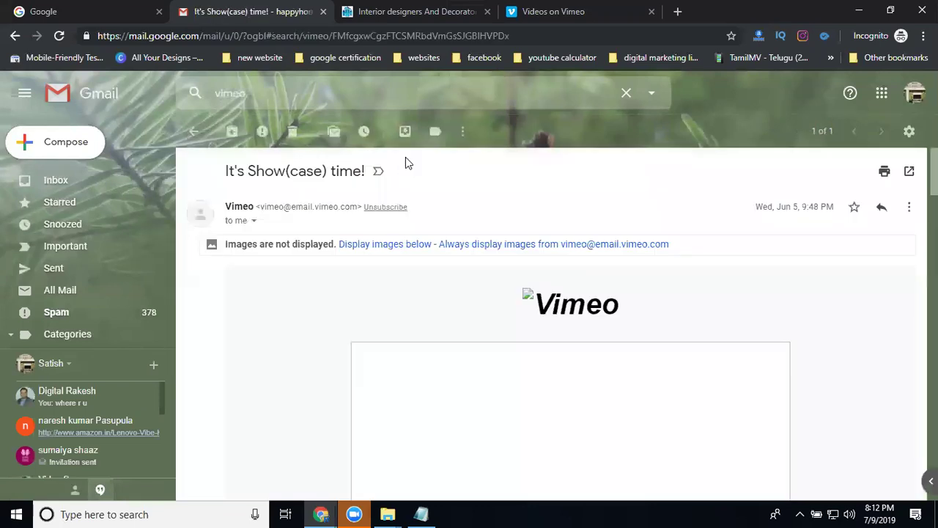
{"action": "scroll", "coordinate": [636, 248], "scroll_direction": "down", "scroll_amount": 3}
{"action": "scroll", "coordinate": [636, 248], "scroll_direction": "down", "scroll_amount": 1}
{"action": "scroll", "coordinate": [637, 248], "scroll_direction": "down", "scroll_amount": 2}
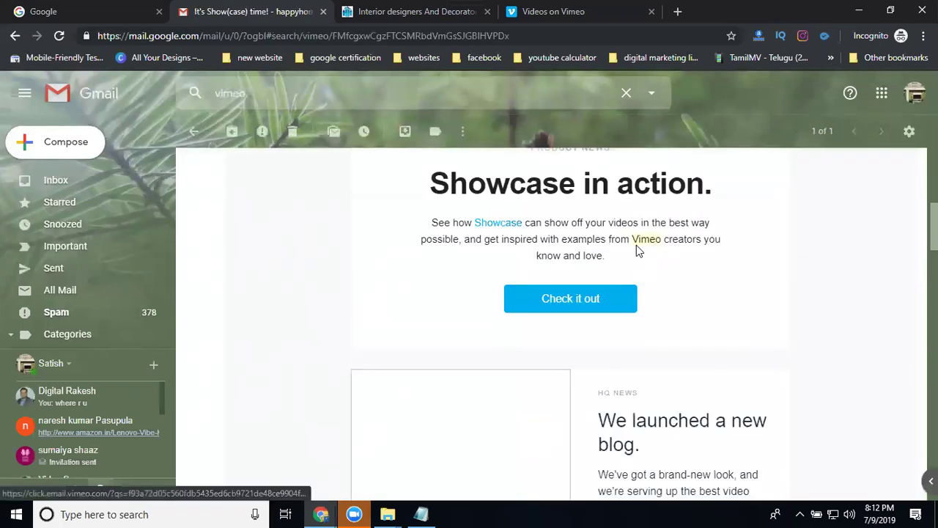
{"action": "scroll", "coordinate": [636, 250], "scroll_direction": "down", "scroll_amount": 2}
{"action": "scroll", "coordinate": [636, 253], "scroll_direction": "down", "scroll_amount": 1}
{"action": "scroll", "coordinate": [636, 255], "scroll_direction": "down", "scroll_amount": 2}
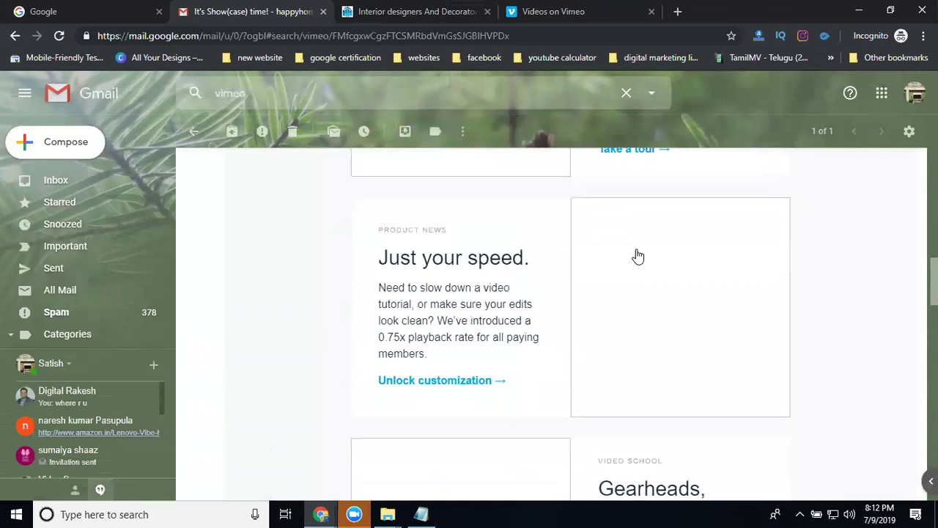
{"action": "scroll", "coordinate": [638, 255], "scroll_direction": "up", "scroll_amount": 4}
{"action": "scroll", "coordinate": [638, 256], "scroll_direction": "up", "scroll_amount": 3}
{"action": "scroll", "coordinate": [637, 256], "scroll_direction": "up", "scroll_amount": 3}
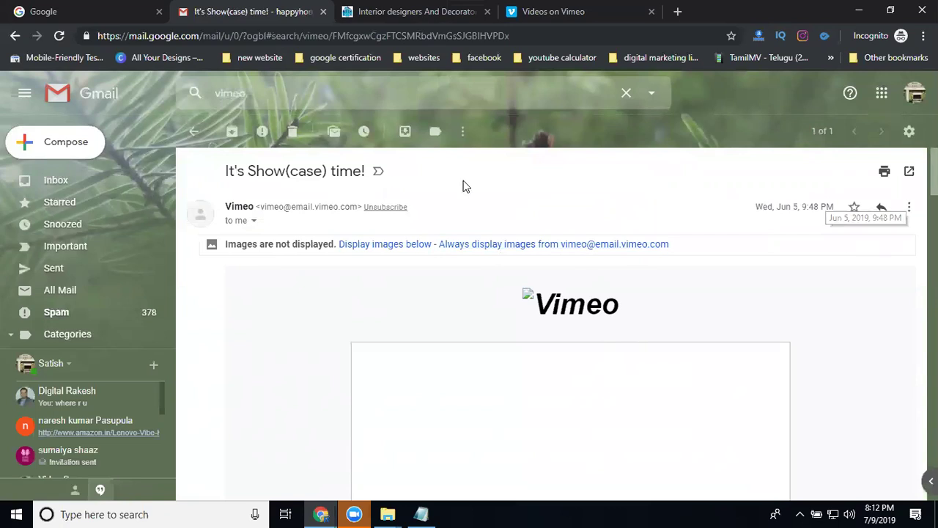
{"action": "left_click", "coordinate": [87, 182]}
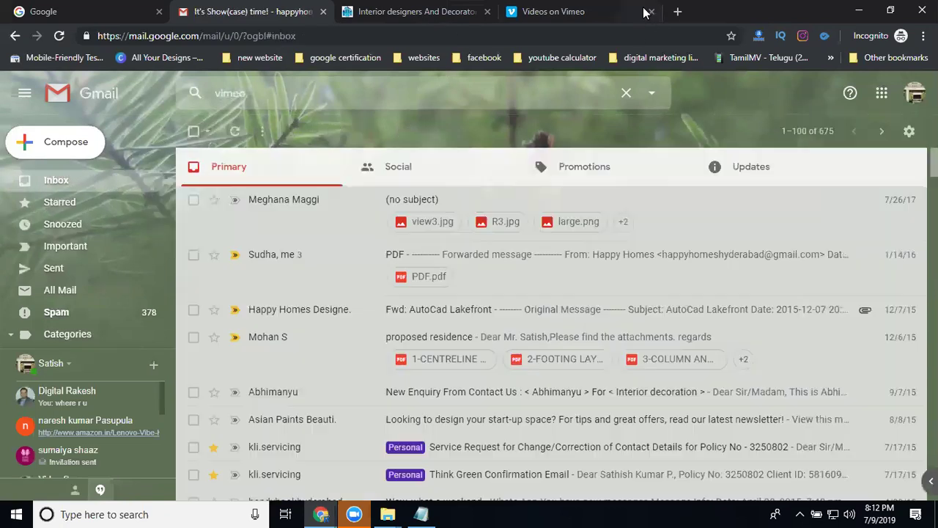
{"action": "left_click", "coordinate": [606, 8]}
{"action": "mouse_move", "coordinate": [807, 99]}
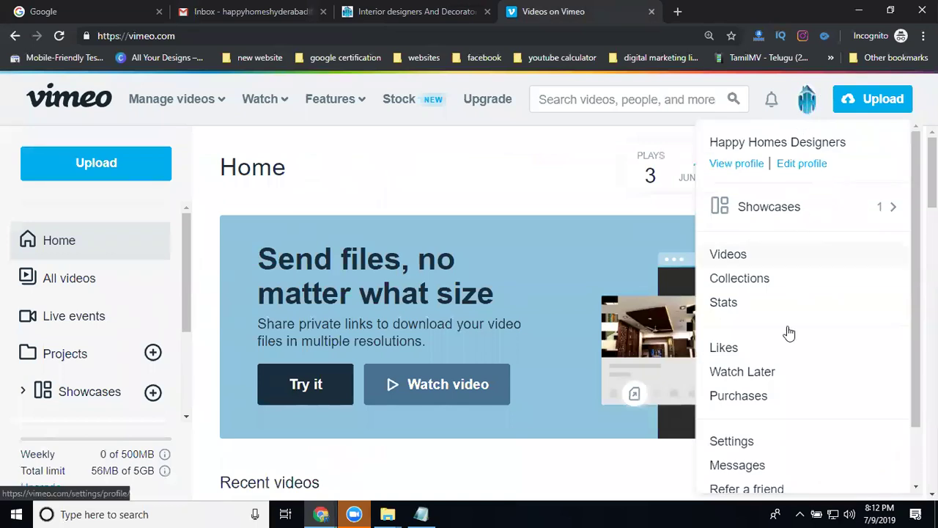
{"action": "left_click", "coordinate": [734, 441]}
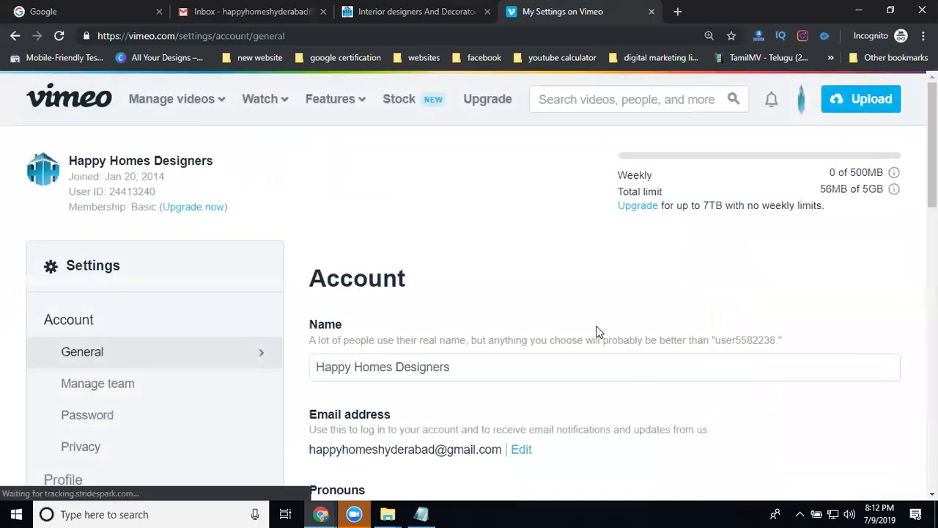
{"action": "scroll", "coordinate": [421, 292], "scroll_direction": "down", "scroll_amount": 2}
{"action": "scroll", "coordinate": [392, 313], "scroll_direction": "down", "scroll_amount": 2}
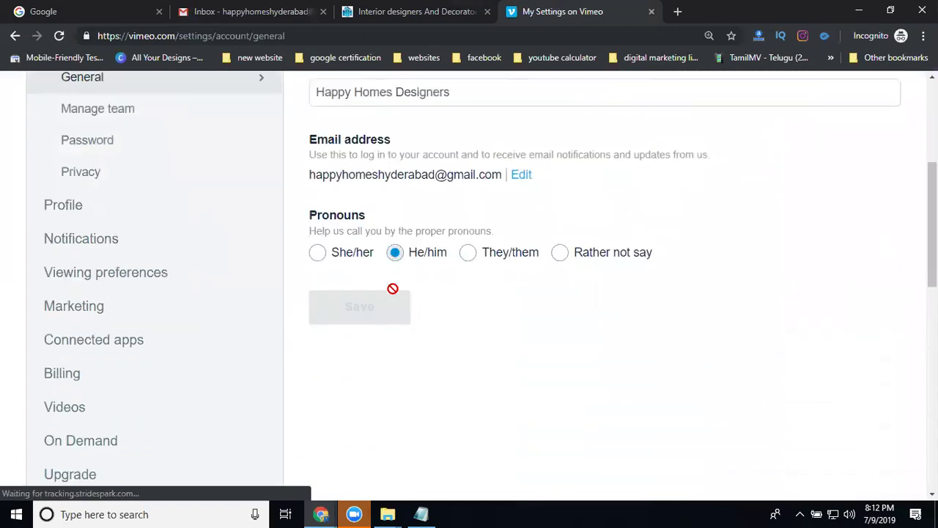
{"action": "scroll", "coordinate": [154, 276], "scroll_direction": "down", "scroll_amount": 1}
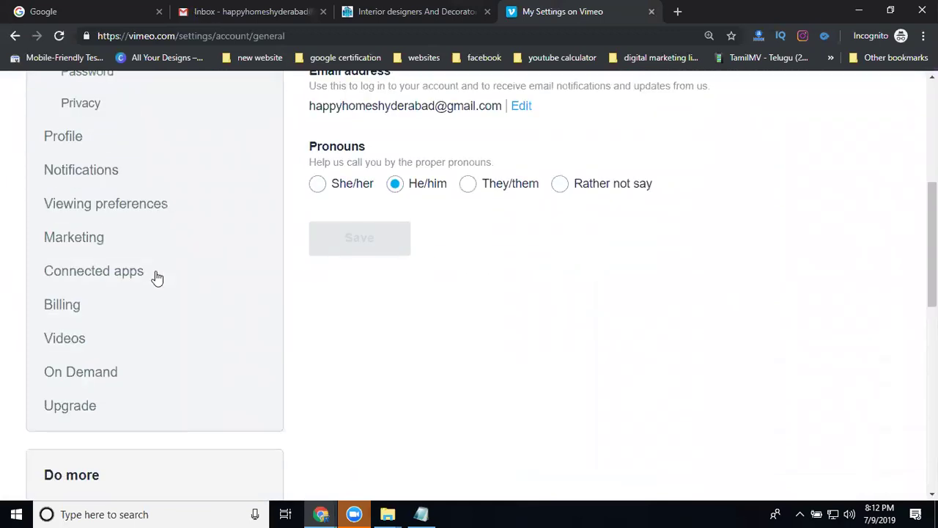
{"action": "scroll", "coordinate": [230, 320], "scroll_direction": "up", "scroll_amount": 2}
Step: View the Manage team, Password and Privacy settings pages in turn
{"action": "left_click", "coordinate": [107, 189]}
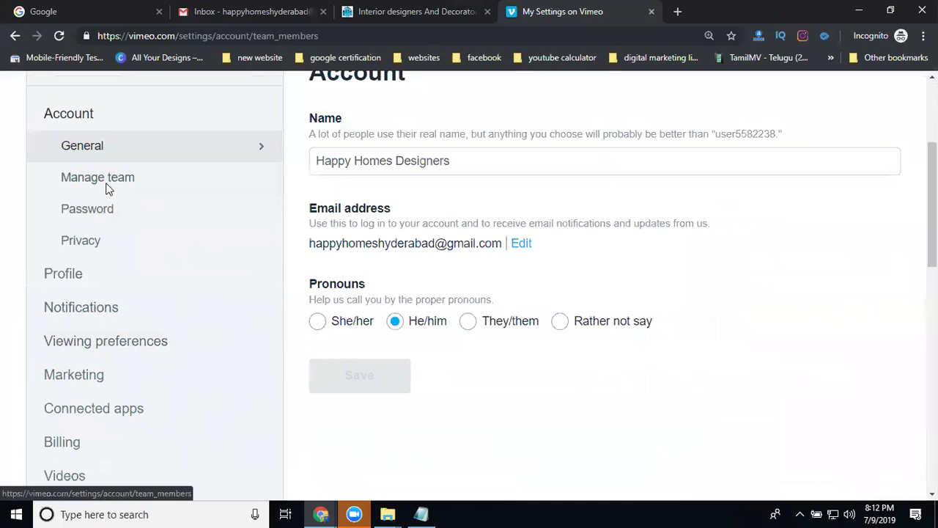
{"action": "scroll", "coordinate": [121, 220], "scroll_direction": "down", "scroll_amount": 2}
{"action": "left_click", "coordinate": [112, 276]}
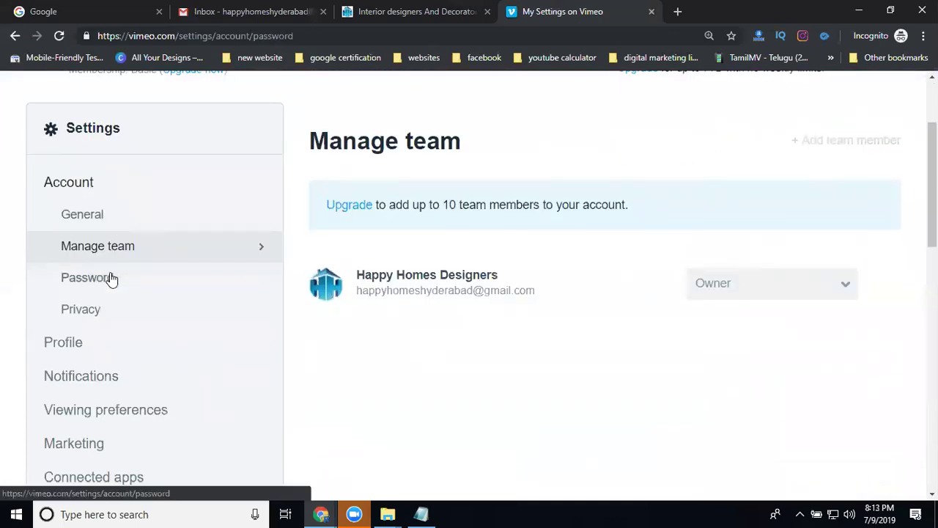
{"action": "scroll", "coordinate": [110, 274], "scroll_direction": "down", "scroll_amount": 3}
{"action": "left_click", "coordinate": [95, 239]}
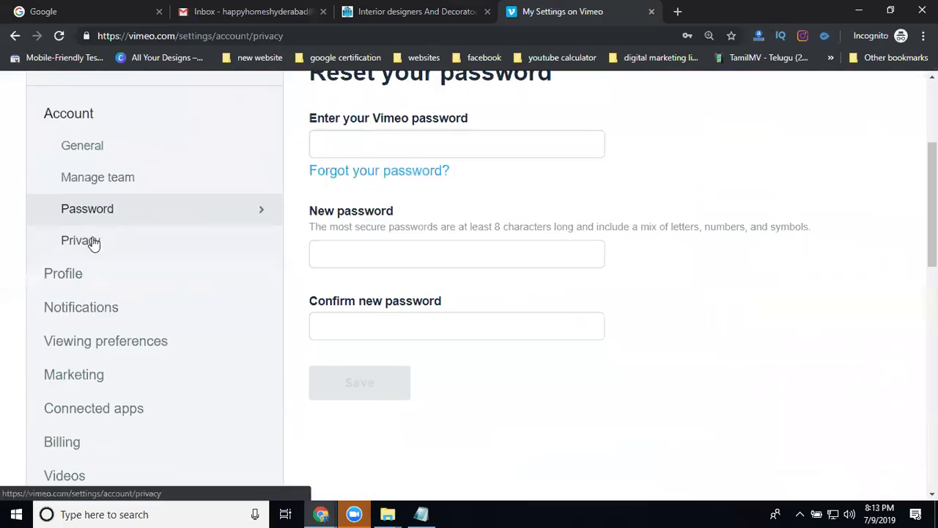
{"action": "scroll", "coordinate": [90, 315], "scroll_direction": "down", "scroll_amount": 1}
{"action": "scroll", "coordinate": [99, 279], "scroll_direction": "down", "scroll_amount": 3}
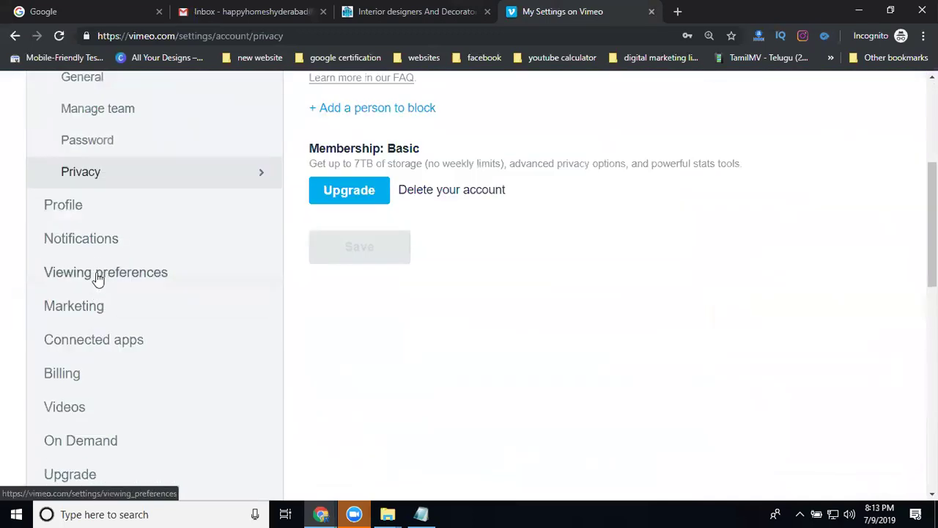
Step: In Profile settings, replace the location with Hyderabad, Telangana, India
{"action": "left_click", "coordinate": [90, 213]}
{"action": "scroll", "coordinate": [499, 297], "scroll_direction": "down", "scroll_amount": 1}
{"action": "scroll", "coordinate": [523, 307], "scroll_direction": "down", "scroll_amount": 2}
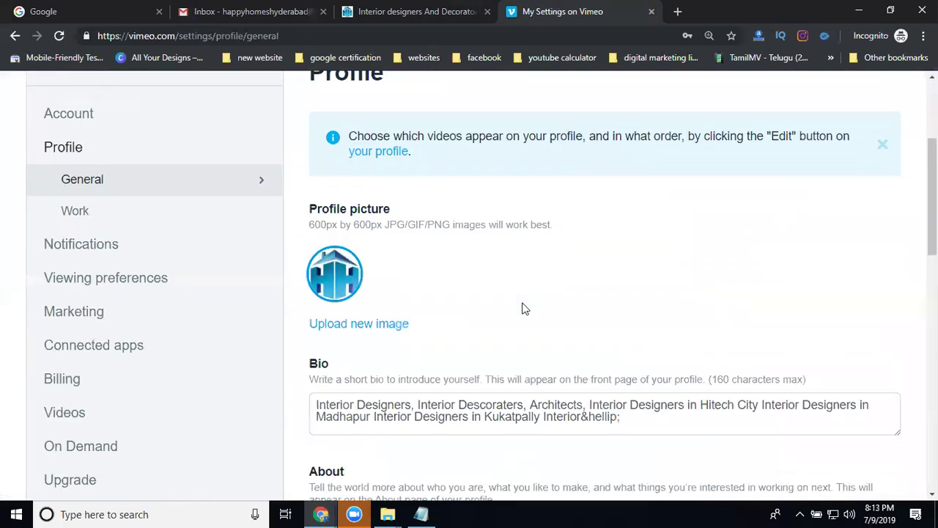
{"action": "scroll", "coordinate": [498, 311], "scroll_direction": "down", "scroll_amount": 2}
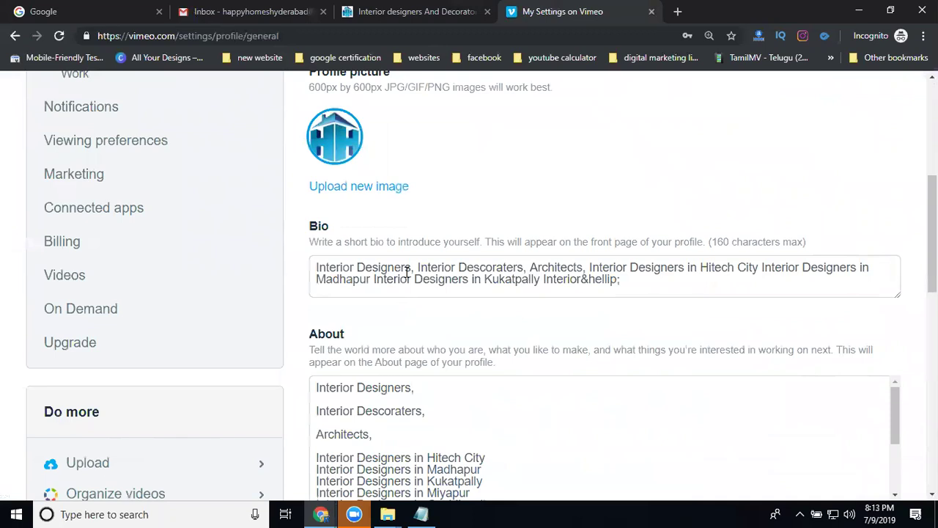
{"action": "scroll", "coordinate": [407, 273], "scroll_direction": "down", "scroll_amount": 2}
{"action": "scroll", "coordinate": [407, 273], "scroll_direction": "down", "scroll_amount": 2}
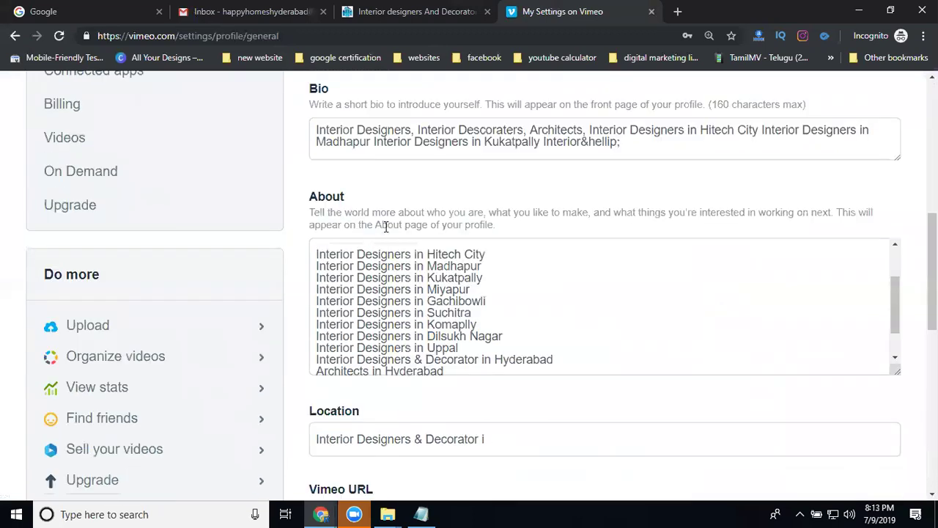
{"action": "scroll", "coordinate": [383, 278], "scroll_direction": "down", "scroll_amount": 2}
{"action": "scroll", "coordinate": [313, 346], "scroll_direction": "down", "scroll_amount": 2}
{"action": "scroll", "coordinate": [313, 237], "scroll_direction": "down", "scroll_amount": 2}
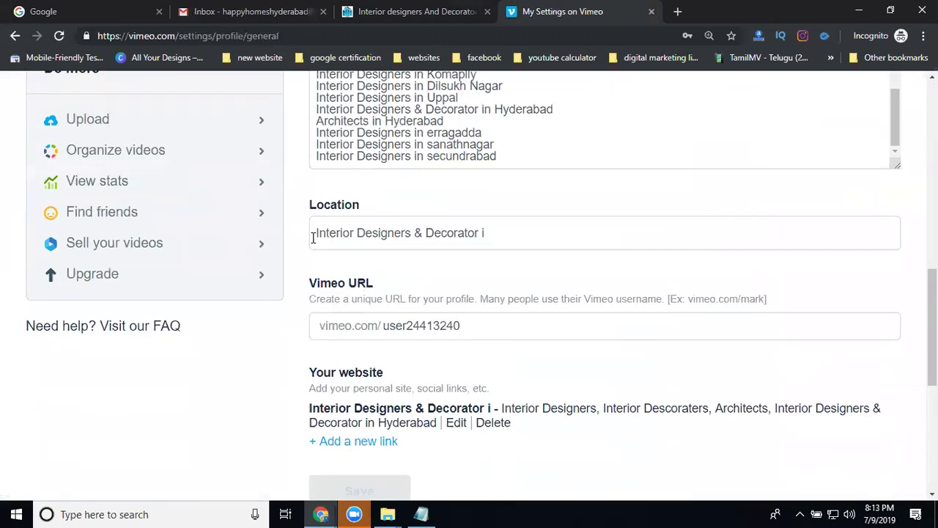
{"action": "left_click", "coordinate": [373, 227]}
{"action": "double_click", "coordinate": [373, 226]}
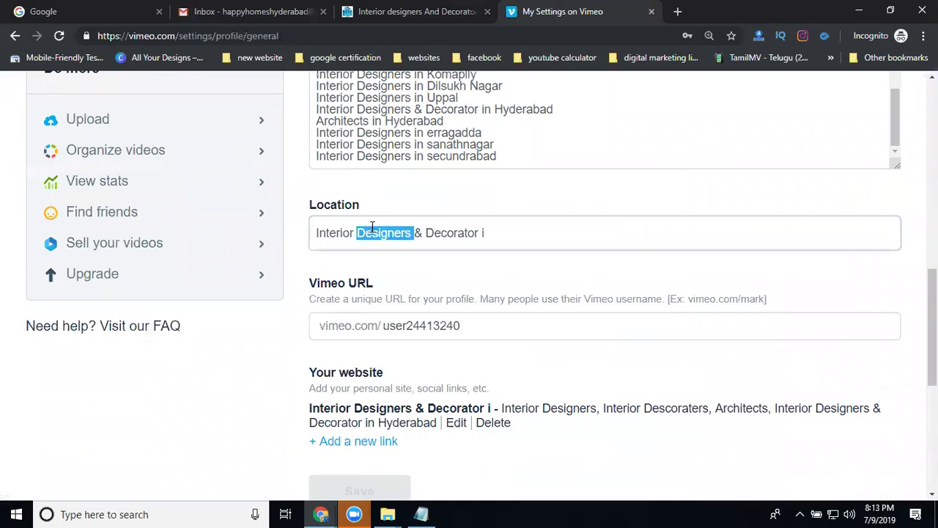
{"action": "triple_click", "coordinate": [372, 227]}
{"action": "type", "text": "hyde"}
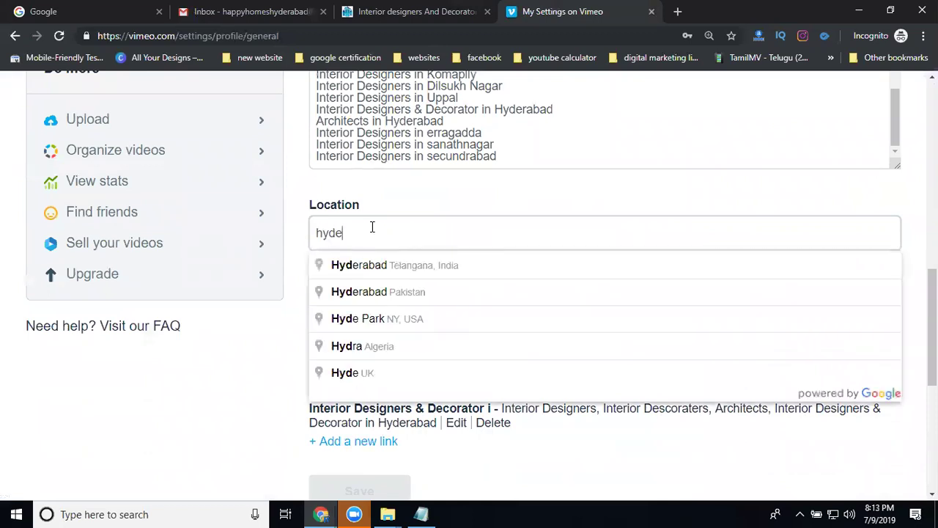
{"action": "type", "text": "rabad"}
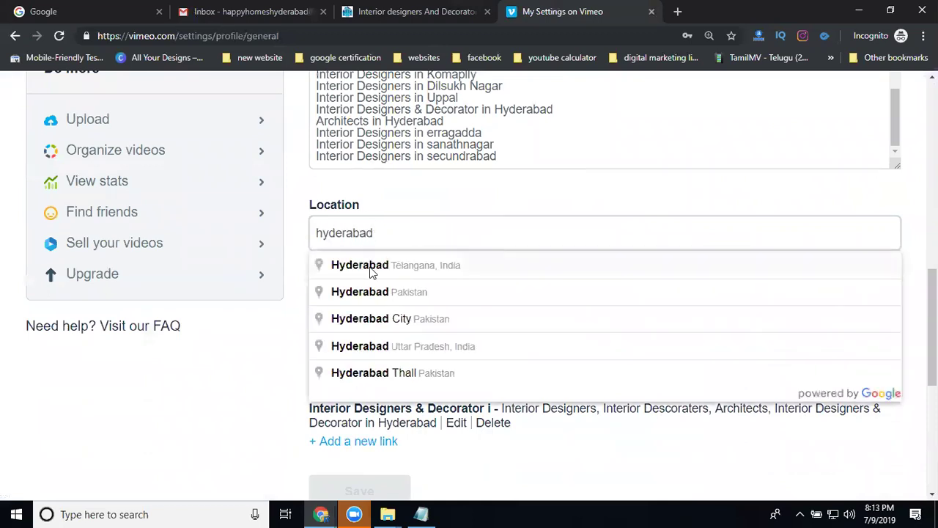
{"action": "left_click", "coordinate": [372, 266]}
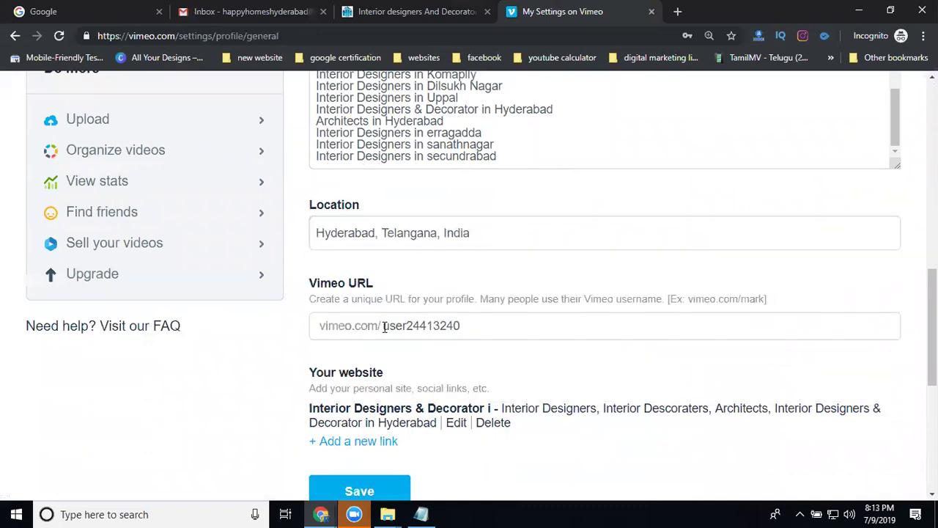
Step: Change the Vimeo profile URL to happyhomesdesigners
{"action": "left_click_drag", "start_coordinate": [384, 327], "coordinate": [514, 333]}
{"action": "type", "text": "happ"}
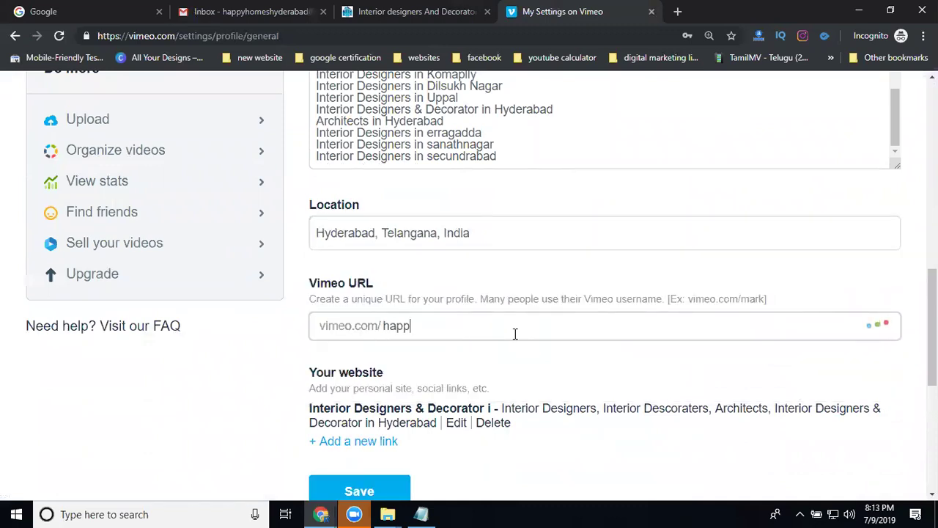
{"action": "type", "text": "yhomesde"}
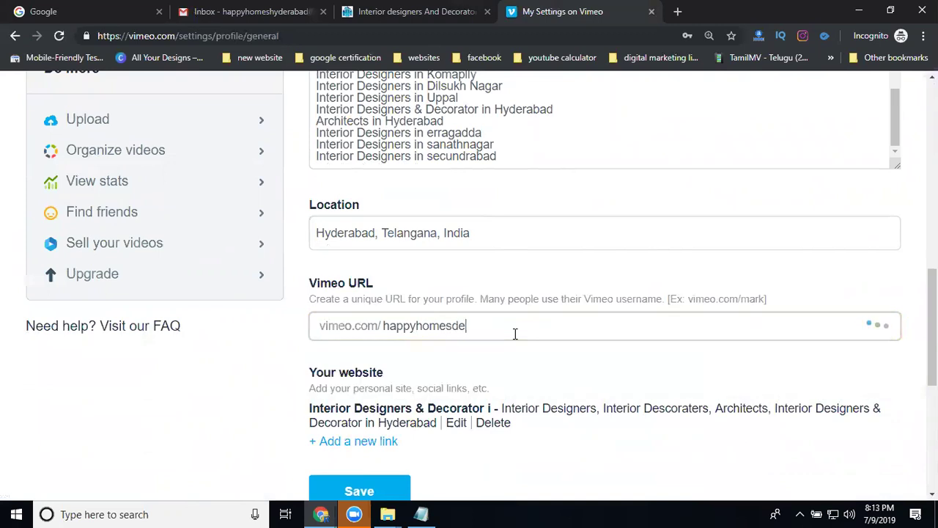
{"action": "type", "text": "signers"}
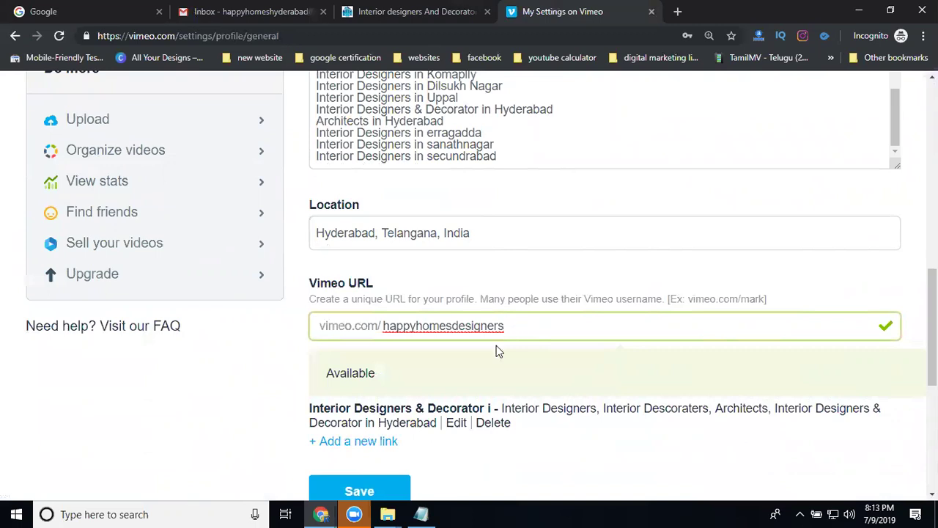
{"action": "scroll", "coordinate": [496, 352], "scroll_direction": "down", "scroll_amount": 2}
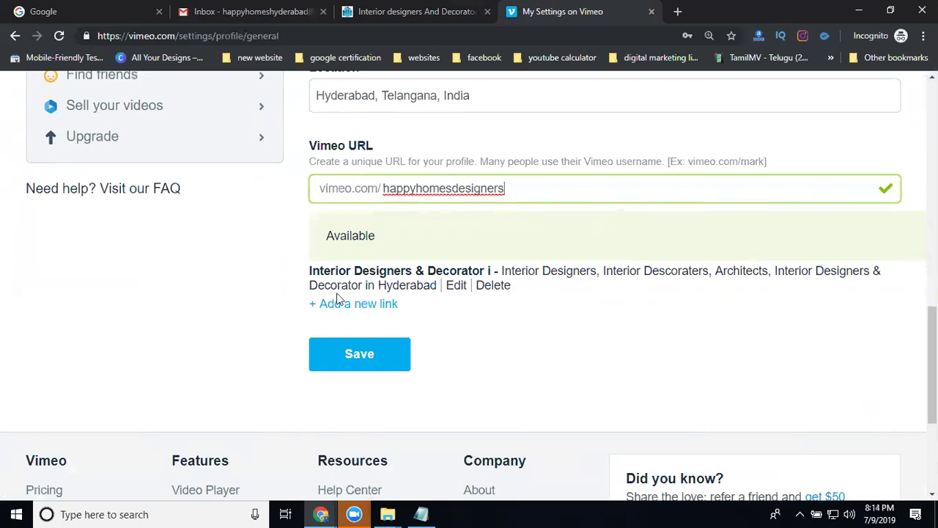
Step: Try saving the profile and find the bio-too-long error
{"action": "left_click", "coordinate": [335, 359]}
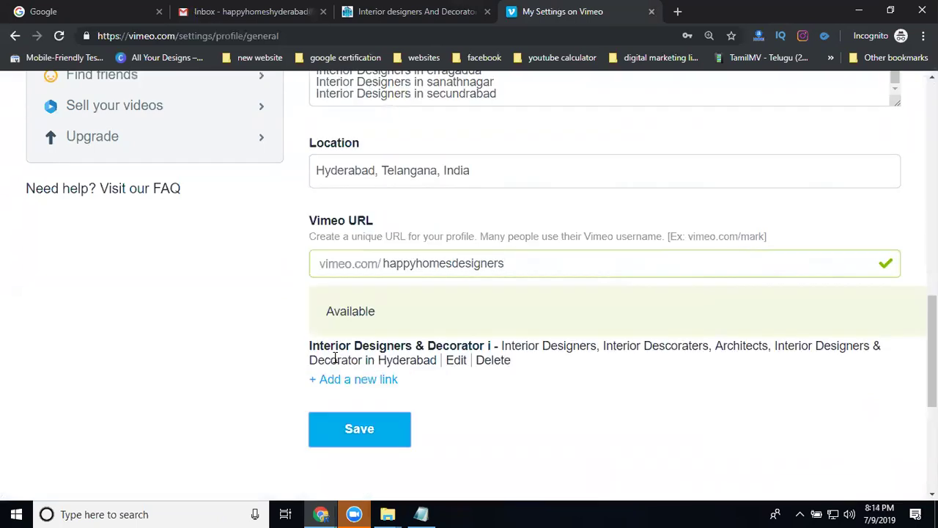
{"action": "scroll", "coordinate": [337, 352], "scroll_direction": "up", "scroll_amount": 3}
{"action": "scroll", "coordinate": [338, 336], "scroll_direction": "up", "scroll_amount": 5}
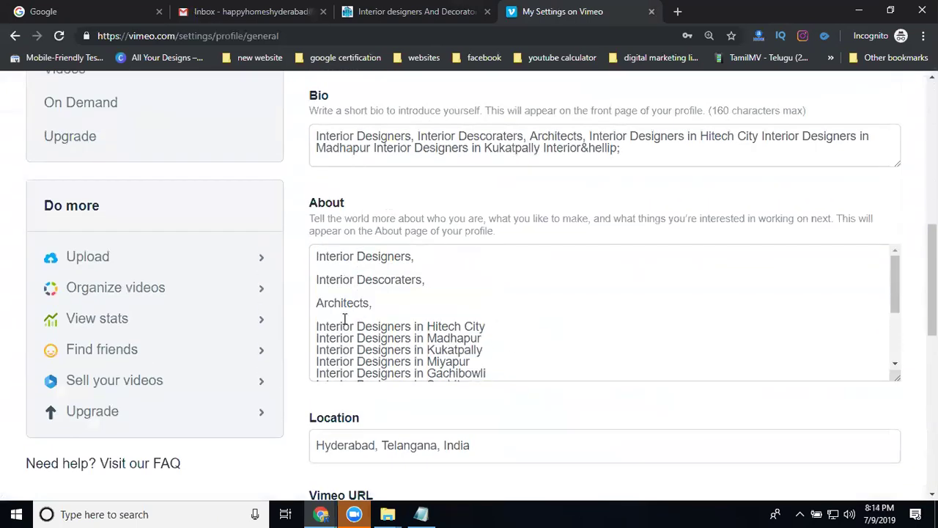
{"action": "left_click_drag", "start_coordinate": [933, 286], "coordinate": [933, 147]}
{"action": "scroll", "coordinate": [469, 293], "scroll_direction": "up", "scroll_amount": 1}
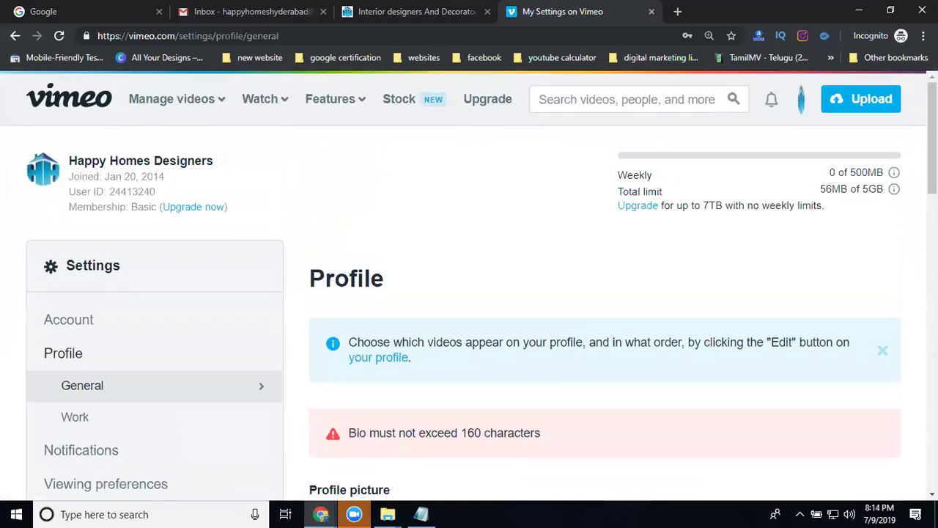
{"action": "scroll", "coordinate": [732, 300], "scroll_direction": "down", "scroll_amount": 2}
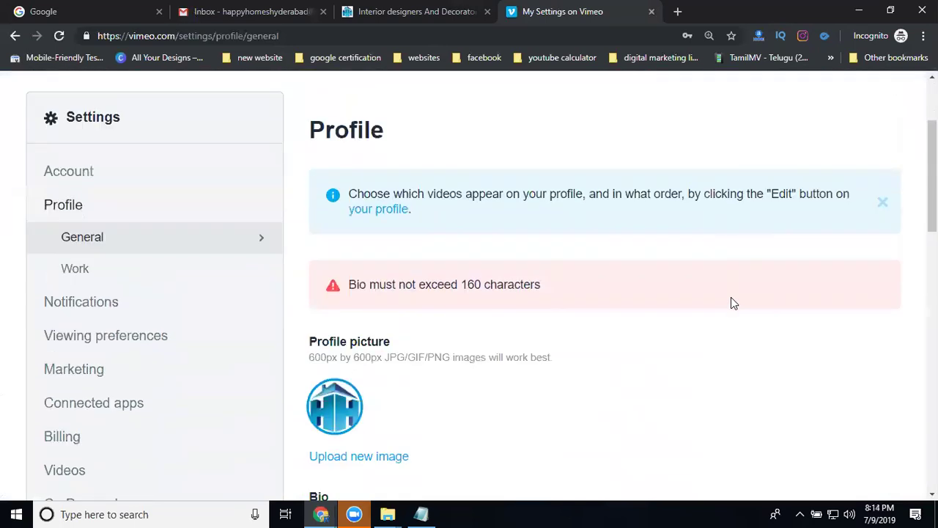
{"action": "scroll", "coordinate": [731, 298], "scroll_direction": "down", "scroll_amount": 2}
{"action": "scroll", "coordinate": [697, 286], "scroll_direction": "down", "scroll_amount": 3}
Step: Replace the bio with 'Interior Designers And Decorators in Hyderabad' and save the profile
{"action": "left_click", "coordinate": [639, 221]}
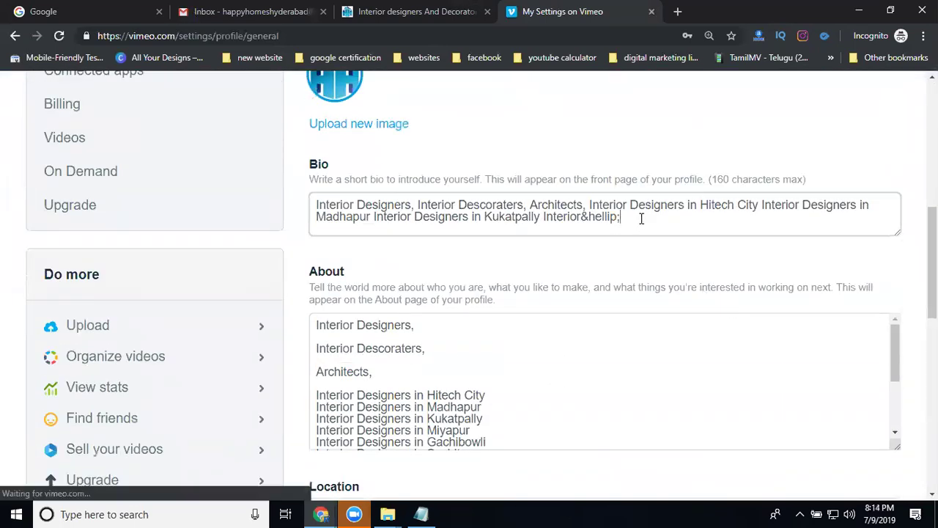
{"action": "key", "text": "BackSpace"}
{"action": "key", "text": "BackSpace"}
{"action": "key", "text": "BackSpace"}
{"action": "key", "text": "BackSpace"}
{"action": "key", "text": "BackSpace"}
{"action": "key", "text": "BackSpace"}
{"action": "key", "text": "BackSpace"}
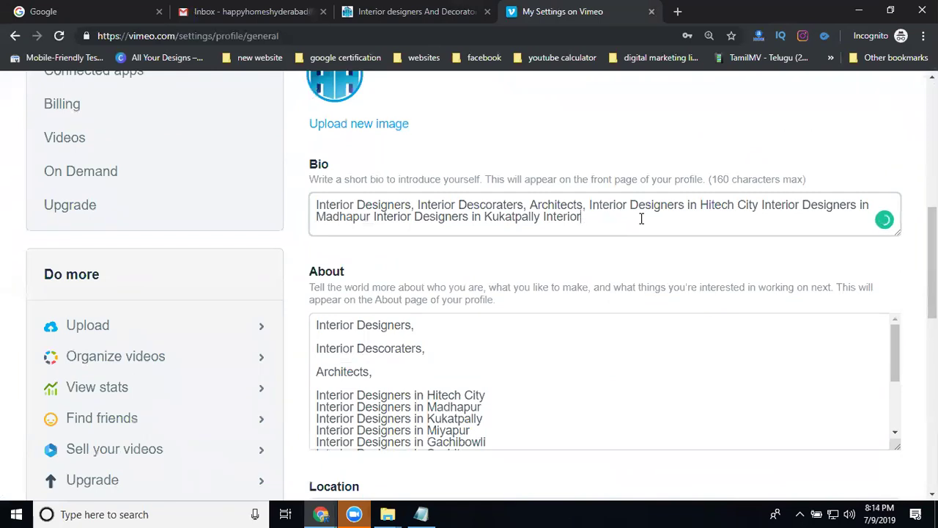
{"action": "key", "text": "BackSpace"}
{"action": "key", "text": "BackSpace"}
{"action": "key", "text": "BackSpace"}
{"action": "key", "text": "BackSpace"}
{"action": "key", "text": "BackSpace"}
{"action": "triple_click", "coordinate": [537, 210]}
{"action": "type", "text": "I"}
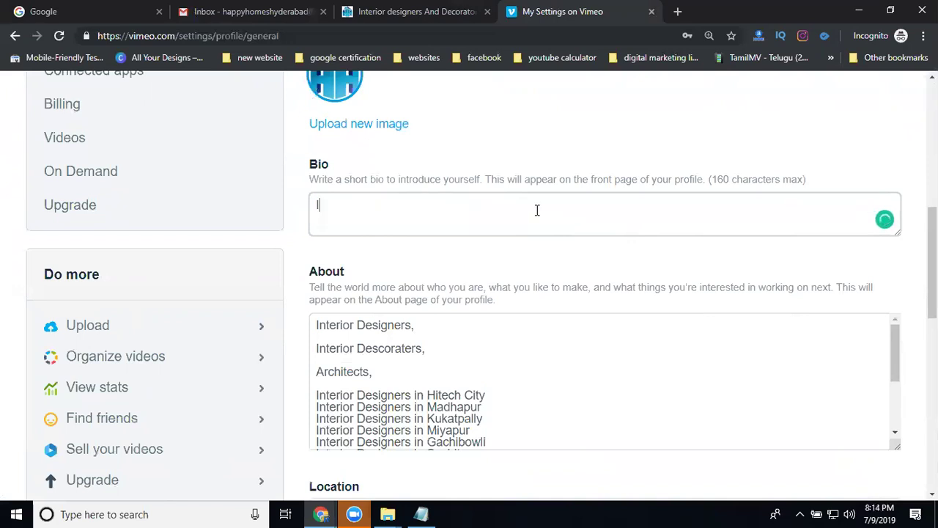
{"action": "type", "text": "nterior D"}
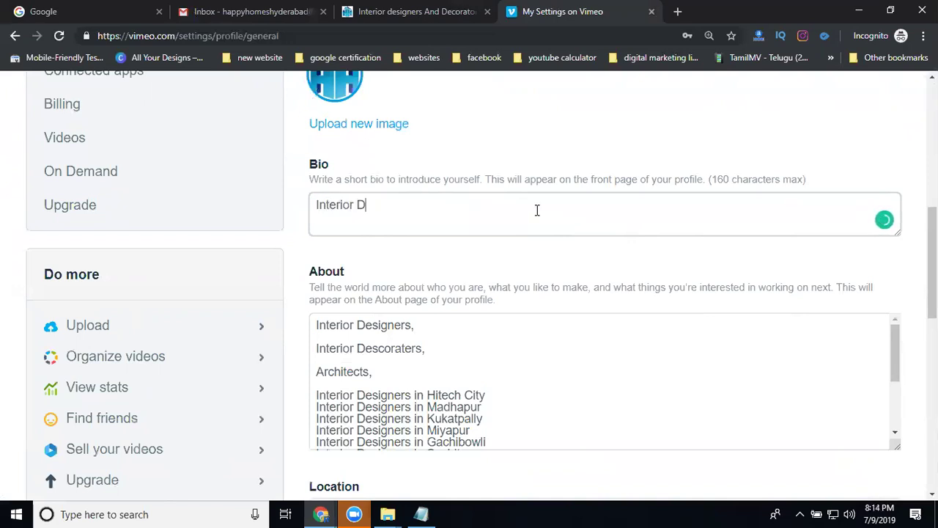
{"action": "type", "text": "esigners A"}
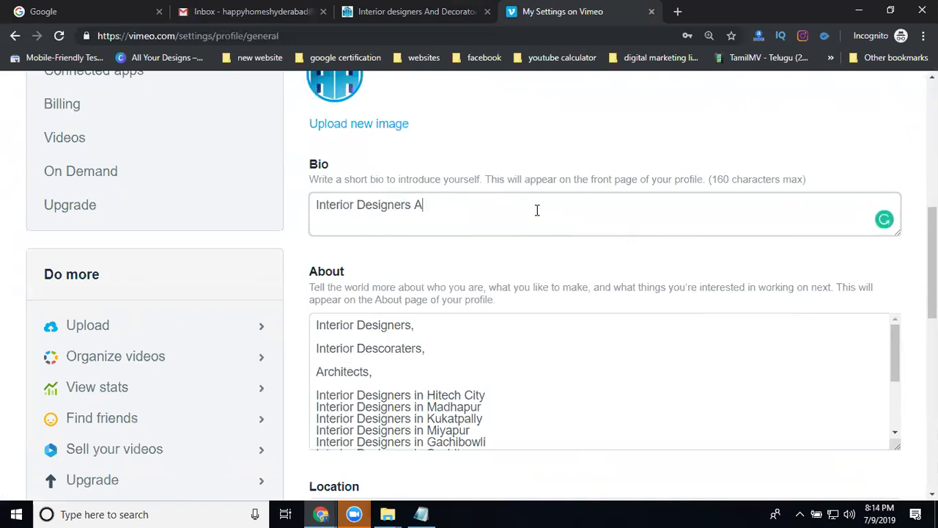
{"action": "type", "text": "nd Decora"}
{"action": "type", "text": "tors in H"}
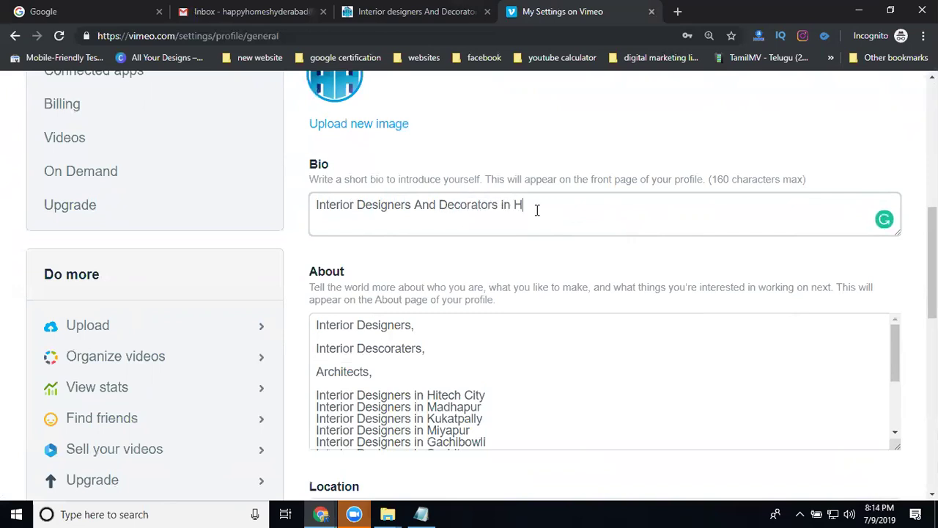
{"action": "type", "text": "yderabad"}
{"action": "scroll", "coordinate": [537, 236], "scroll_direction": "down", "scroll_amount": 5}
{"action": "scroll", "coordinate": [360, 180], "scroll_direction": "down", "scroll_amount": 3}
{"action": "left_click", "coordinate": [358, 155]}
{"action": "scroll", "coordinate": [357, 156], "scroll_direction": "down", "scroll_amount": 1}
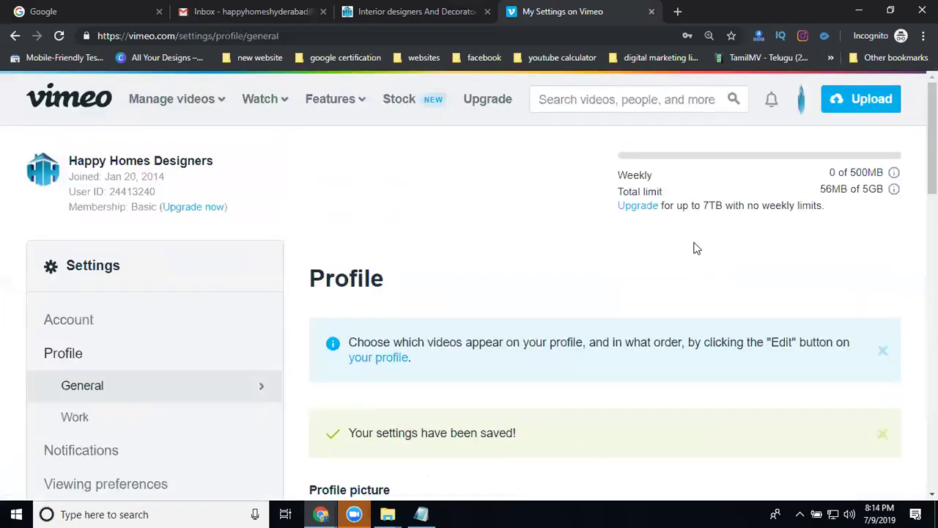
Step: Copy the profile name from the Vimeo URL and search for it on the company website
{"action": "left_click", "coordinate": [802, 106]}
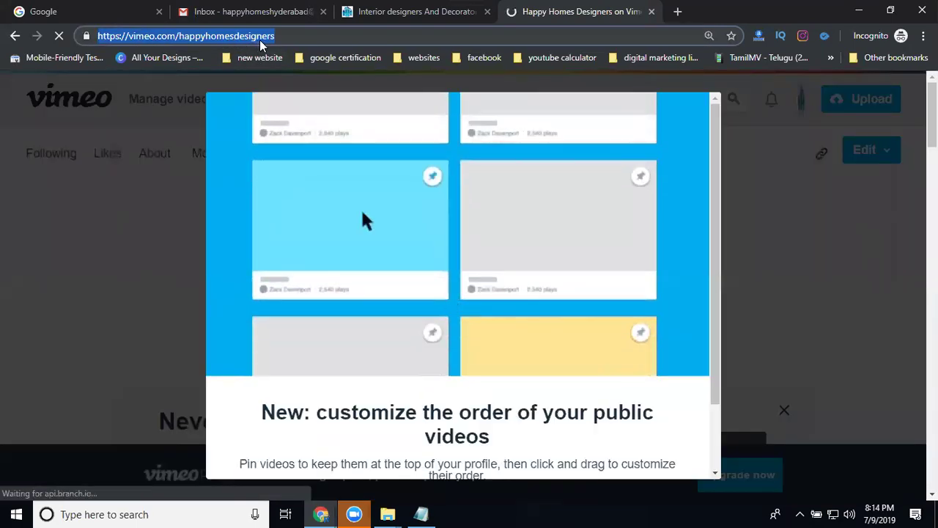
{"action": "double_click", "coordinate": [249, 36]}
{"action": "key", "text": "ctrl+c"}
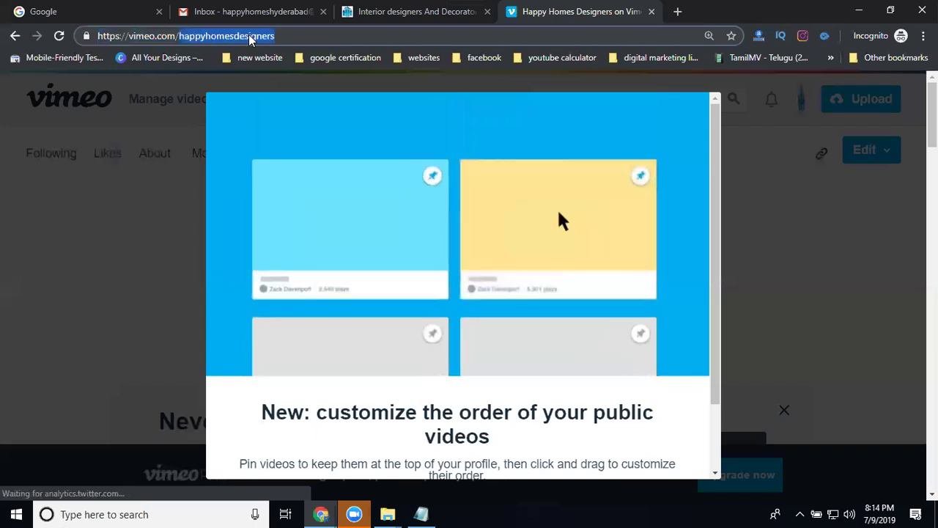
{"action": "left_click", "coordinate": [370, 19]}
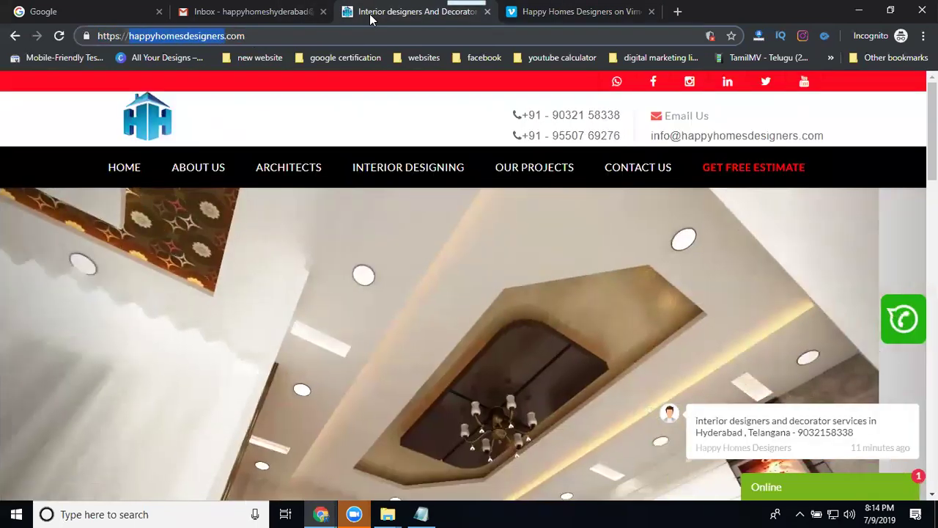
{"action": "key", "text": "ctrl+f"}
{"action": "key", "text": "ctrl+v"}
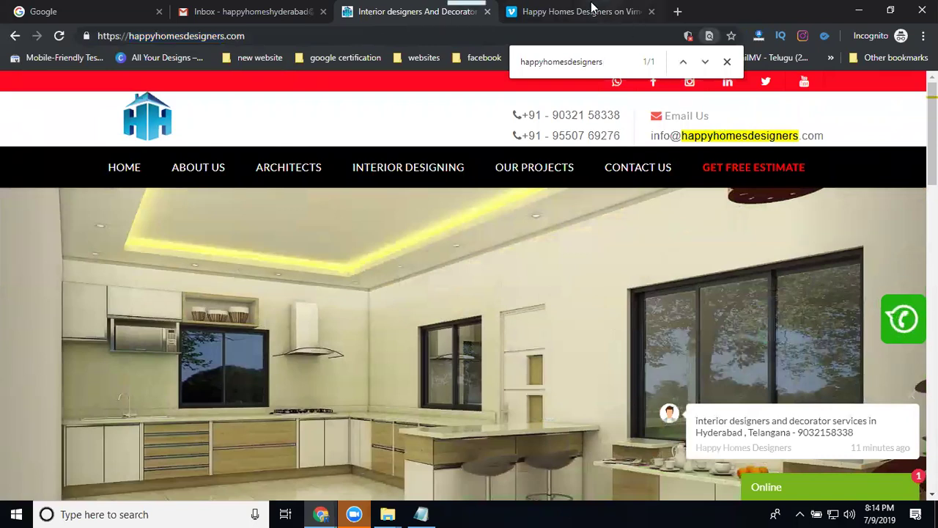
Step: Back on the Vimeo profile, close the customize-video-order announcement
{"action": "left_click", "coordinate": [590, 11]}
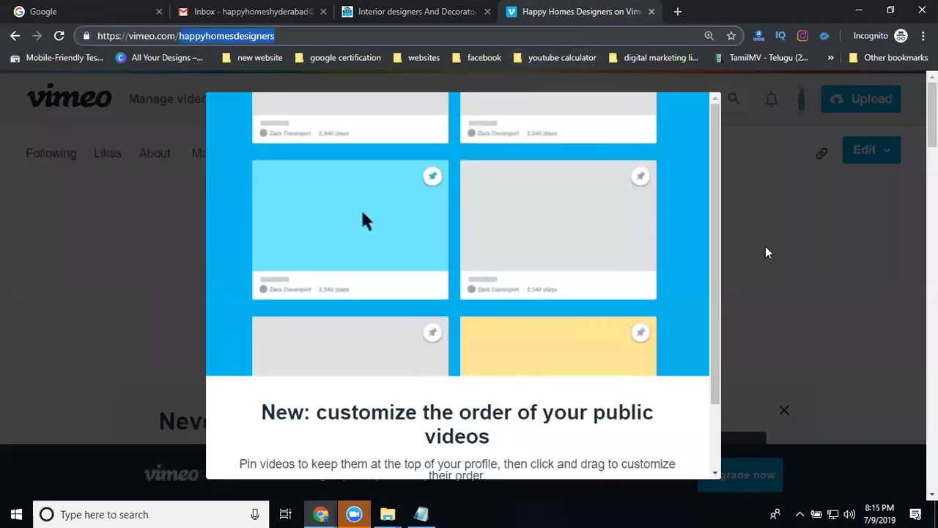
{"action": "left_click", "coordinate": [790, 242]}
{"action": "scroll", "coordinate": [786, 315], "scroll_direction": "down", "scroll_amount": 3}
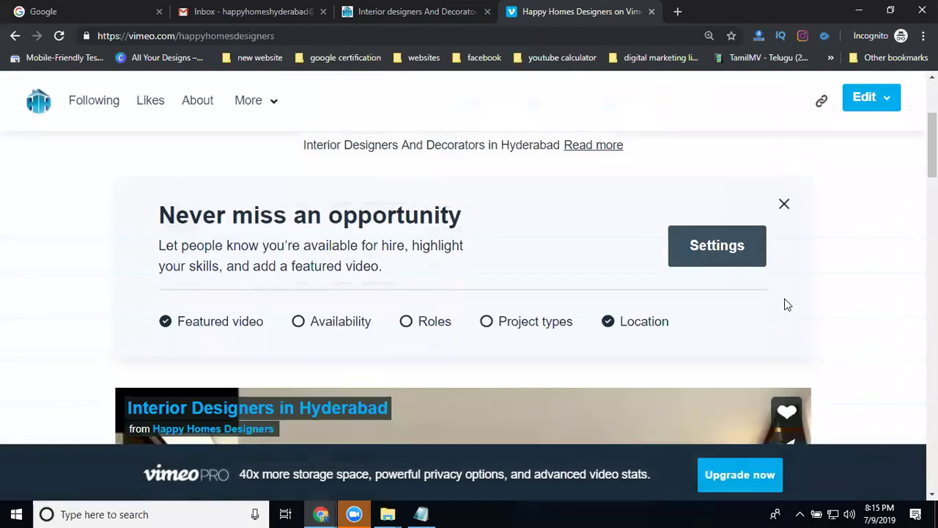
{"action": "scroll", "coordinate": [785, 301], "scroll_direction": "up", "scroll_amount": 3}
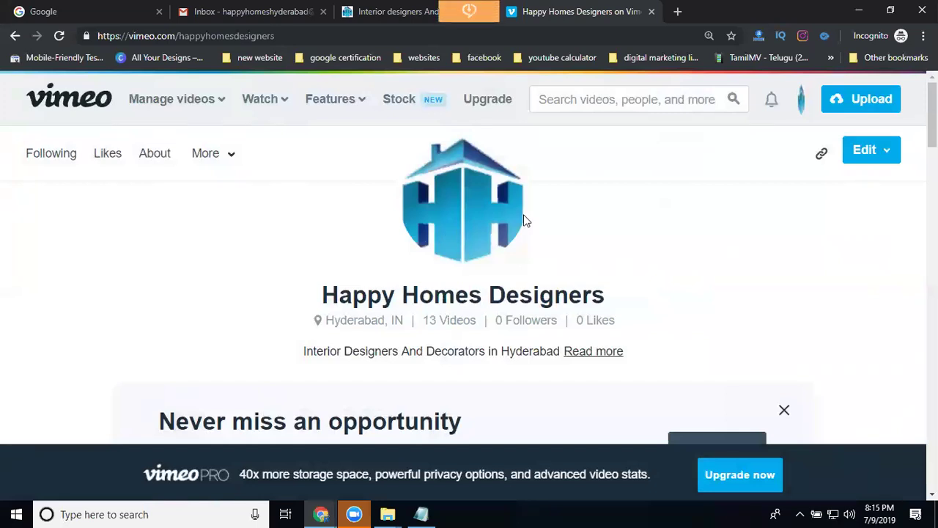
Step: Open Vimeo's upload page and keep privacy set to 'Anyone can see this video'
{"action": "left_click", "coordinate": [853, 101]}
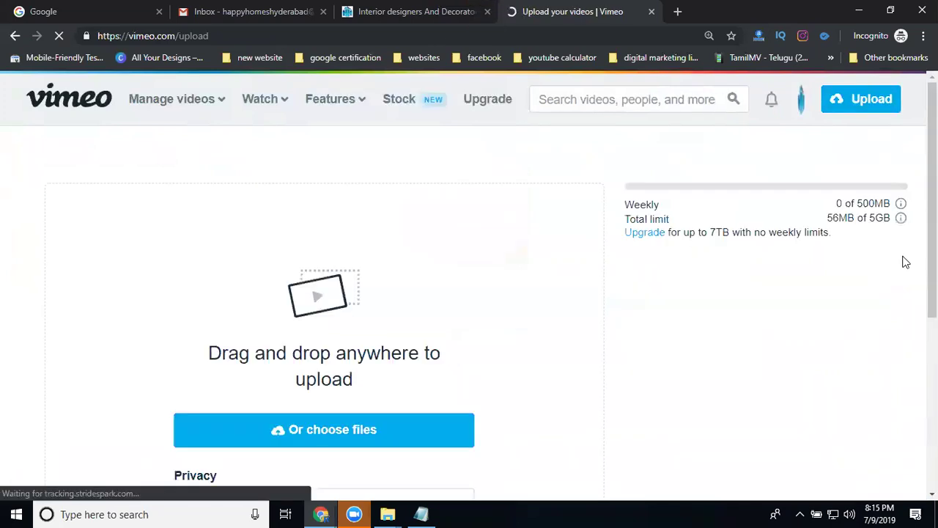
{"action": "triple_click", "coordinate": [851, 201]}
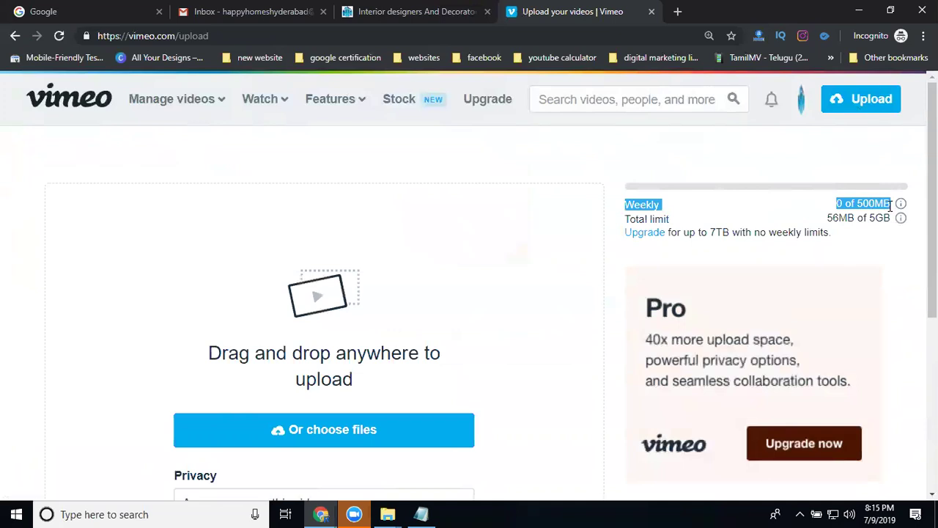
{"action": "scroll", "coordinate": [513, 212], "scroll_direction": "down", "scroll_amount": 2}
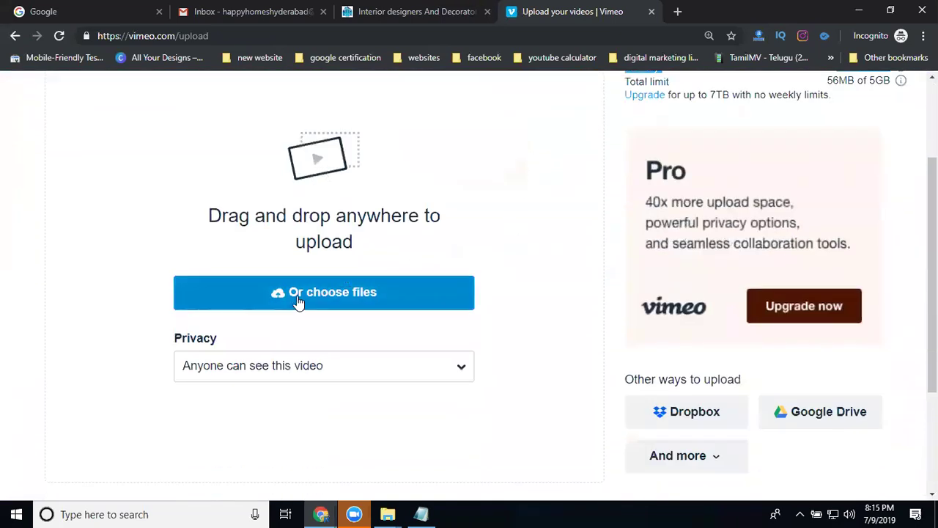
{"action": "scroll", "coordinate": [242, 304], "scroll_direction": "down", "scroll_amount": 2}
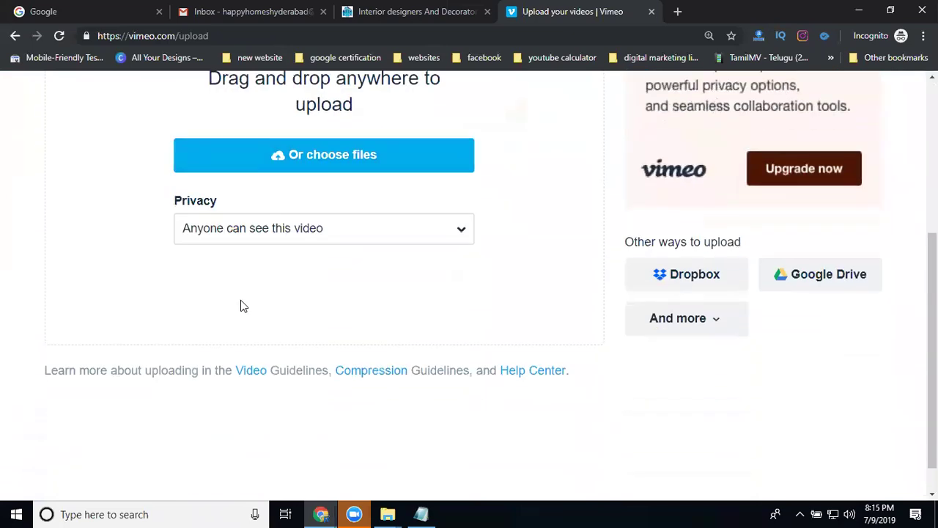
{"action": "left_click", "coordinate": [291, 237]}
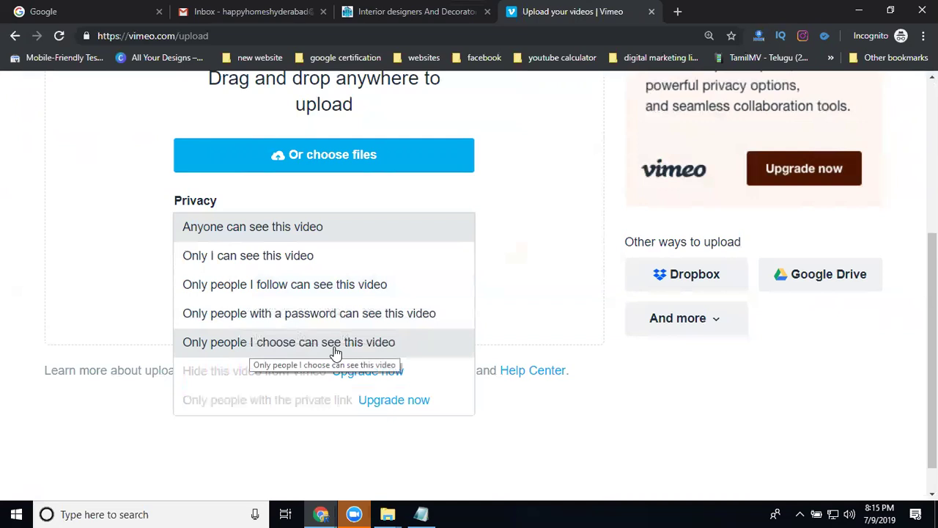
{"action": "left_click", "coordinate": [315, 230]}
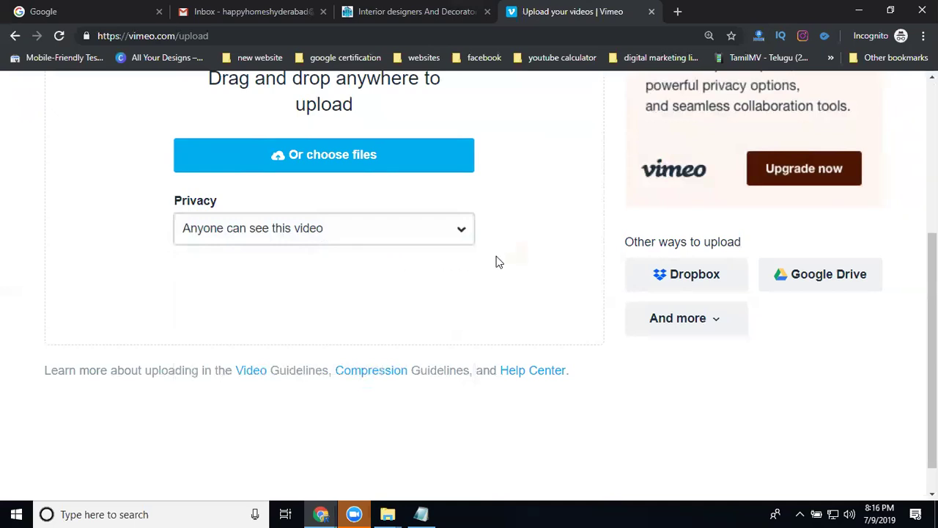
Step: Compare the Plus, Pro, Business and Premium plans, highlighting Premium's 7TB storage
{"action": "scroll", "coordinate": [496, 262], "scroll_direction": "up", "scroll_amount": 4}
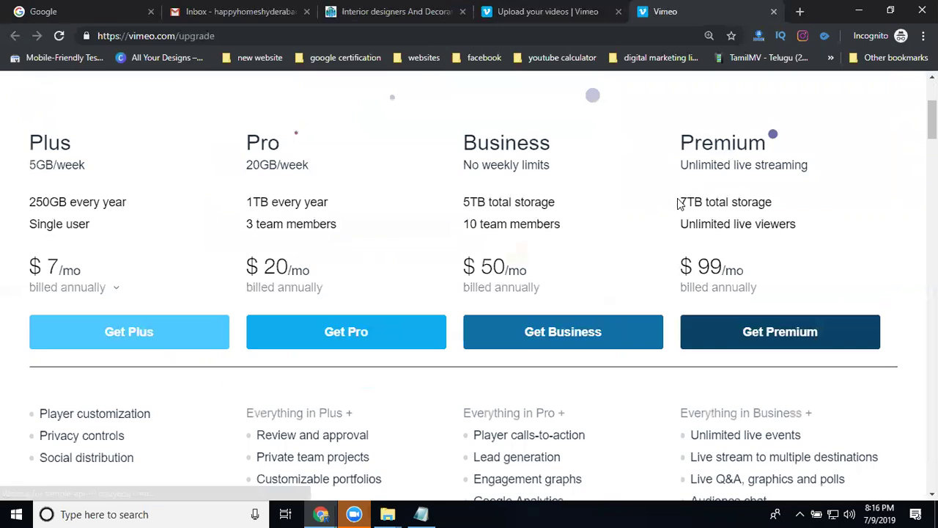
{"action": "left_click_drag", "start_coordinate": [681, 202], "coordinate": [694, 203]}
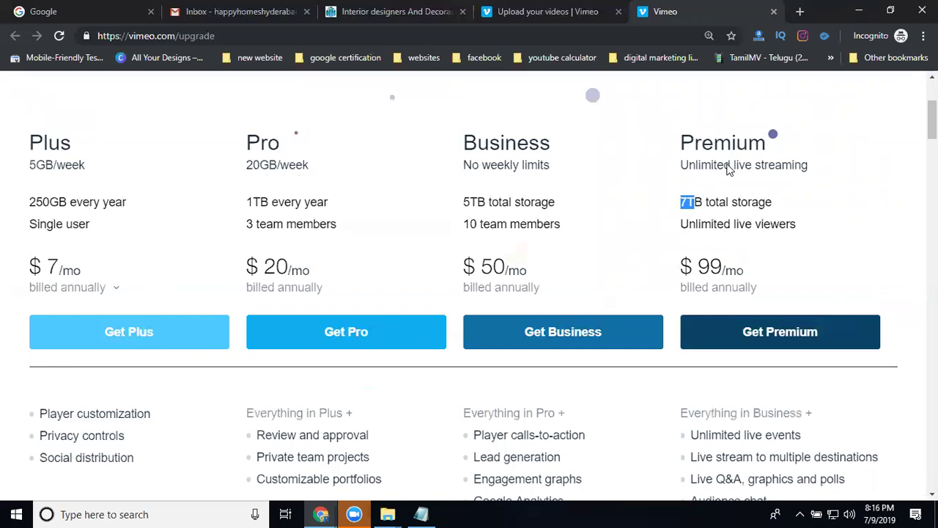
{"action": "left_click", "coordinate": [705, 204]}
{"action": "left_click_drag", "start_coordinate": [681, 207], "coordinate": [775, 230]}
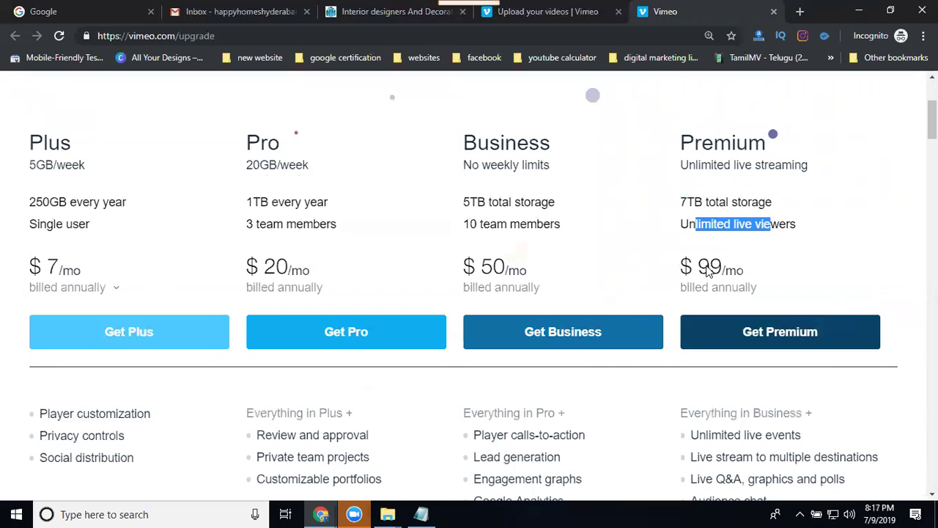
Step: Close the plans tab and browse the file picker into the HHD SEO Info project folders
{"action": "left_click", "coordinate": [773, 12]}
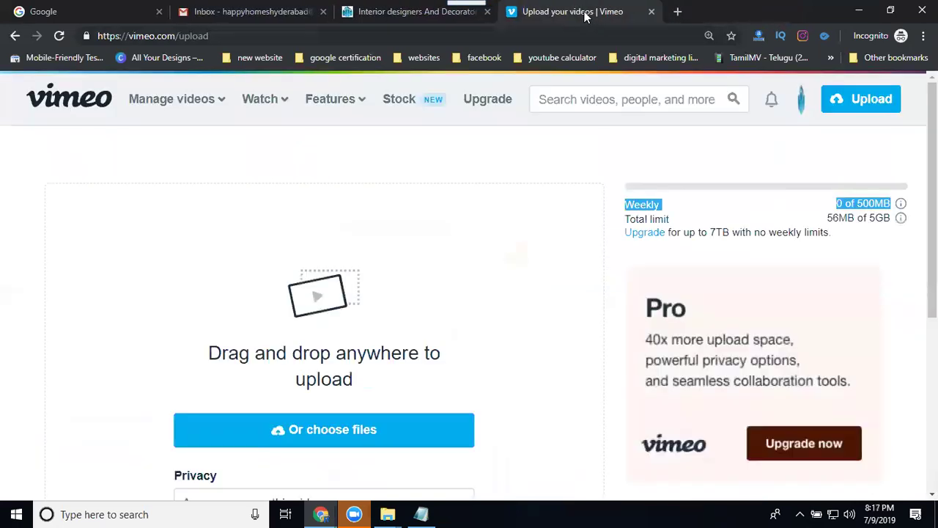
{"action": "scroll", "coordinate": [478, 220], "scroll_direction": "down", "scroll_amount": 2}
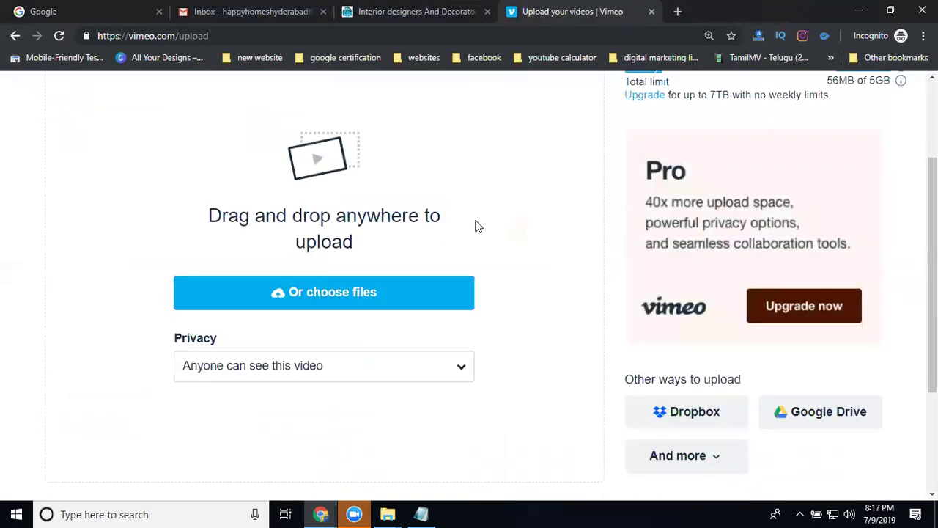
{"action": "left_click", "coordinate": [279, 295]}
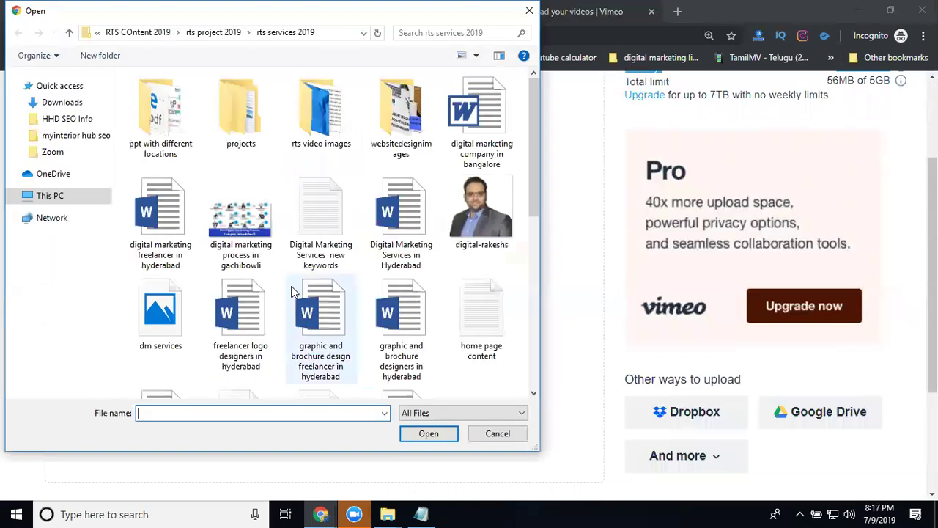
{"action": "left_click", "coordinate": [138, 33]}
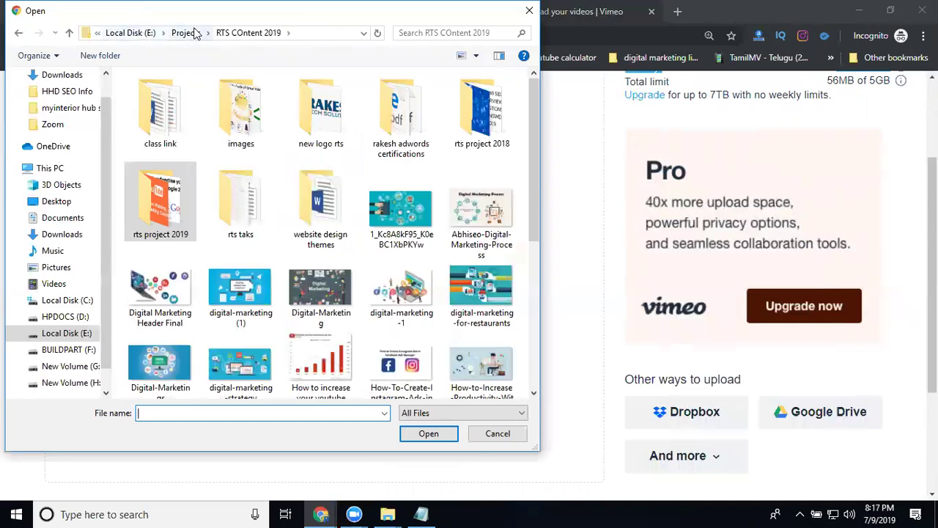
{"action": "left_click", "coordinate": [192, 33]}
{"action": "double_click", "coordinate": [335, 111]}
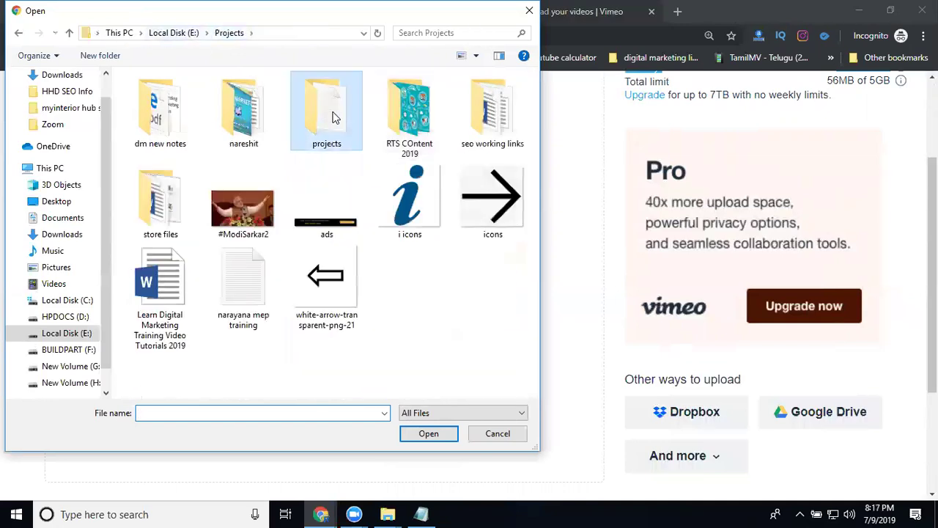
{"action": "double_click", "coordinate": [334, 117]}
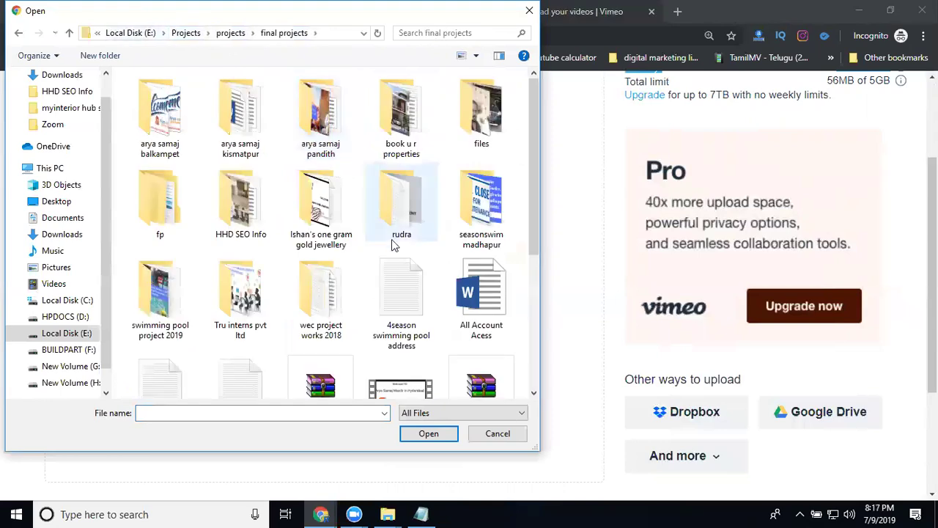
{"action": "double_click", "coordinate": [222, 224]}
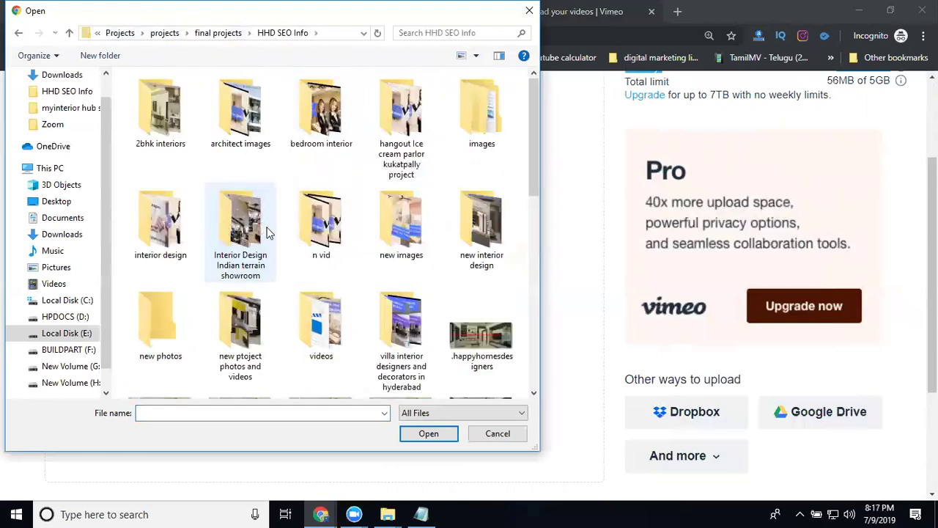
{"action": "scroll", "coordinate": [270, 236], "scroll_direction": "down", "scroll_amount": 3}
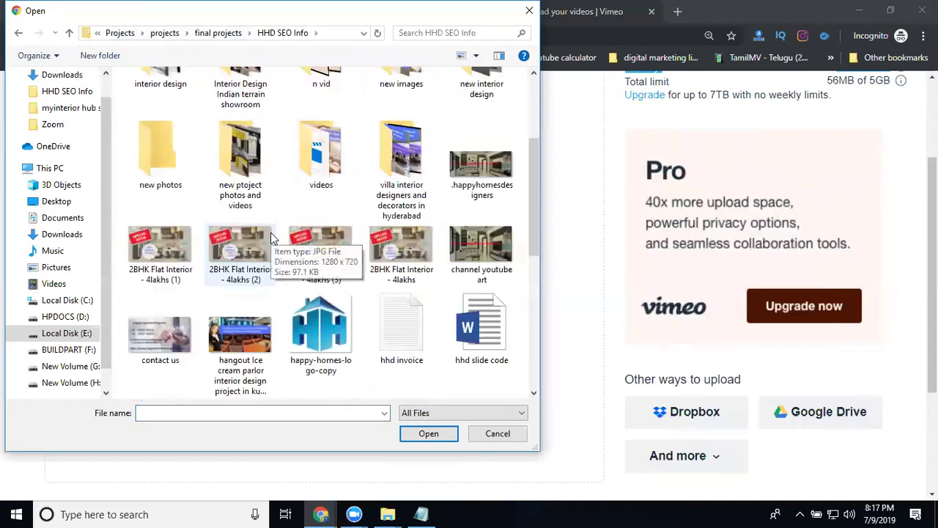
{"action": "double_click", "coordinate": [259, 187]}
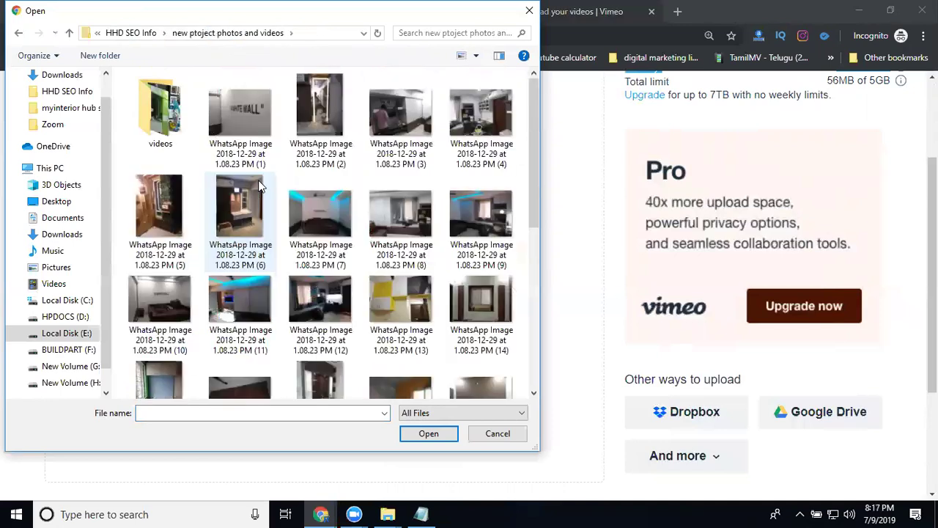
Step: Choose the 2bhk house bedroom in kondapur file from the videos folder for upload
{"action": "left_click", "coordinate": [132, 33]}
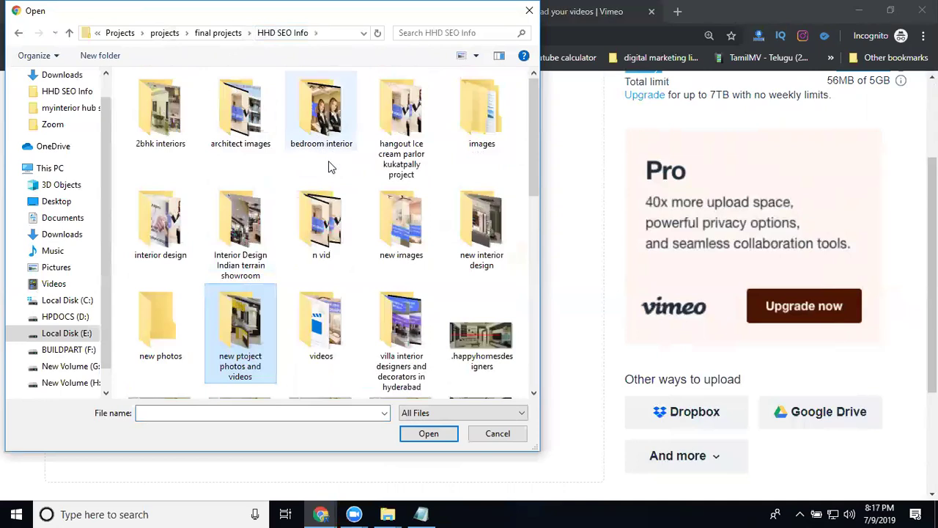
{"action": "left_click", "coordinate": [182, 126]}
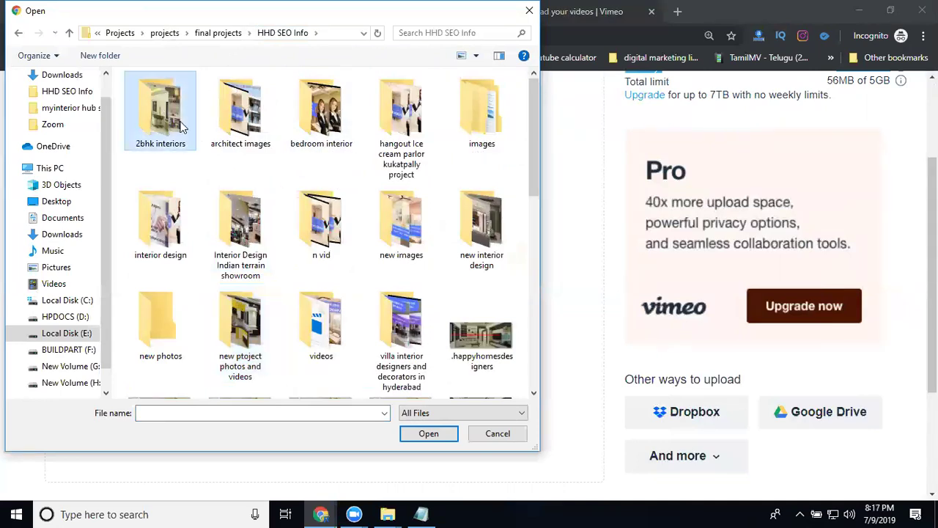
{"action": "double_click", "coordinate": [181, 126]}
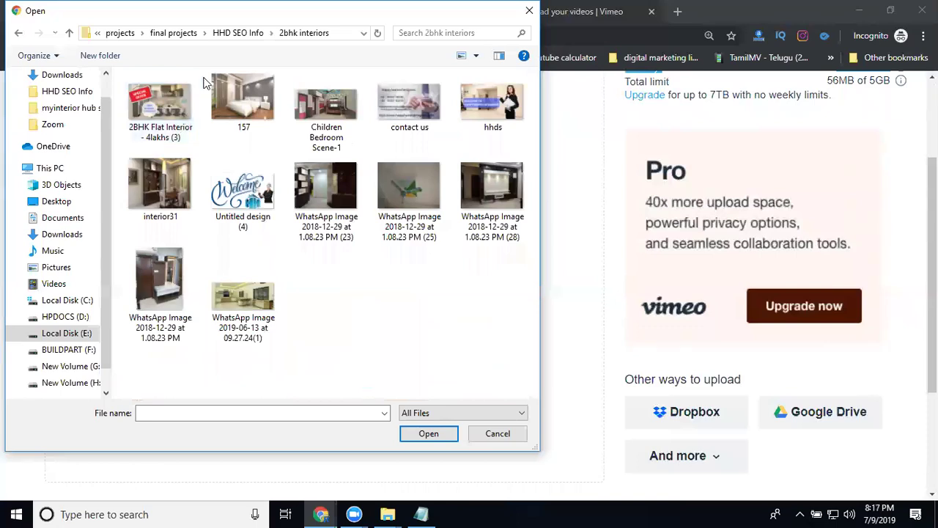
{"action": "left_click", "coordinate": [236, 33]}
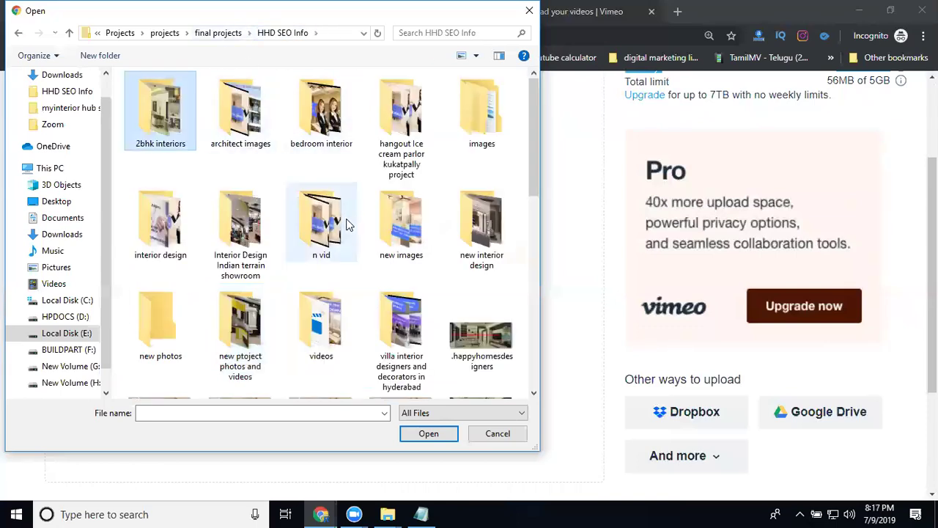
{"action": "double_click", "coordinate": [300, 323]}
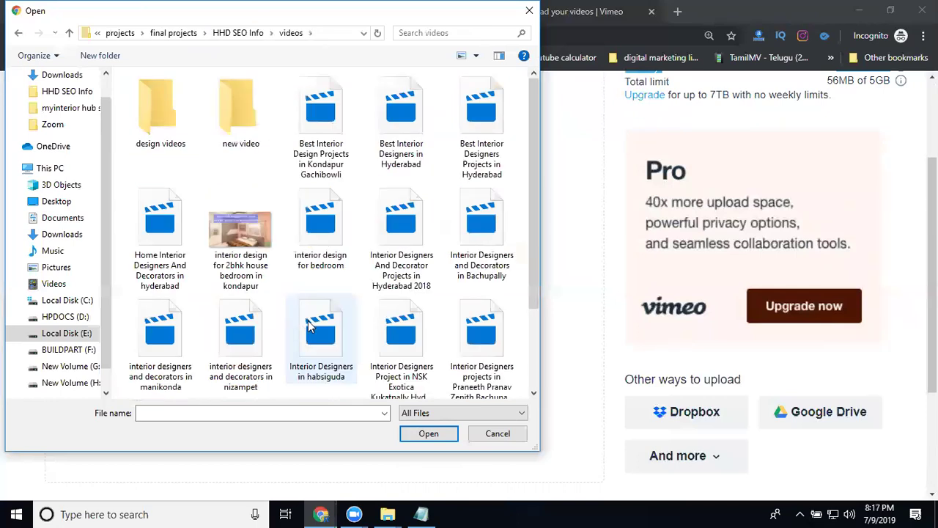
{"action": "left_click", "coordinate": [327, 164]}
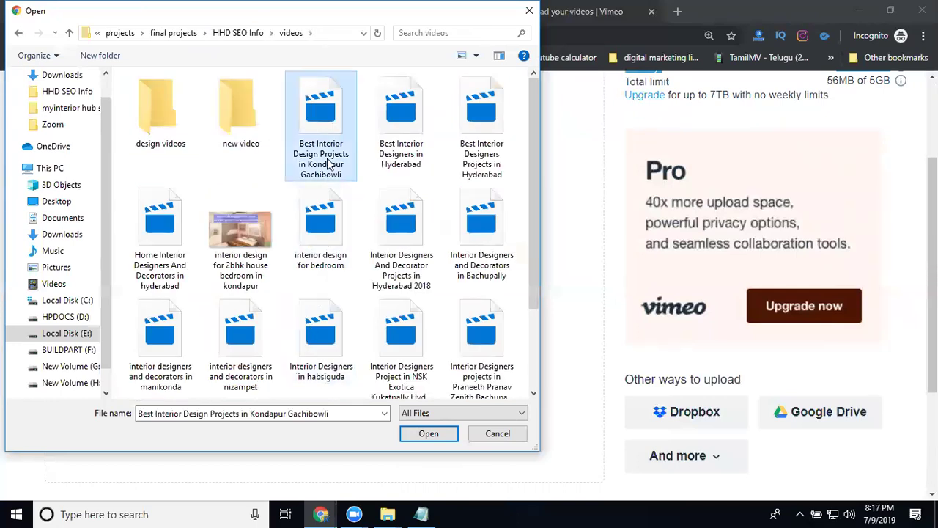
{"action": "left_click", "coordinate": [267, 275]}
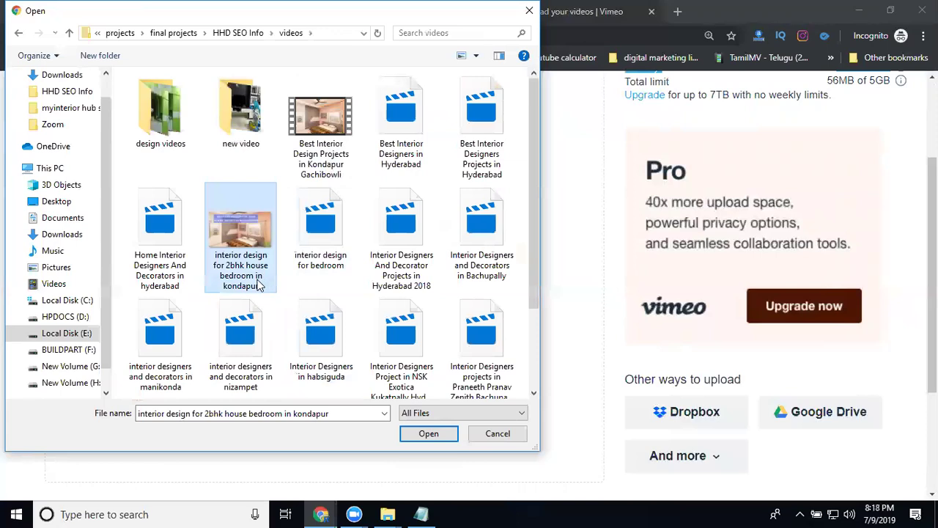
{"action": "left_click", "coordinate": [258, 284]}
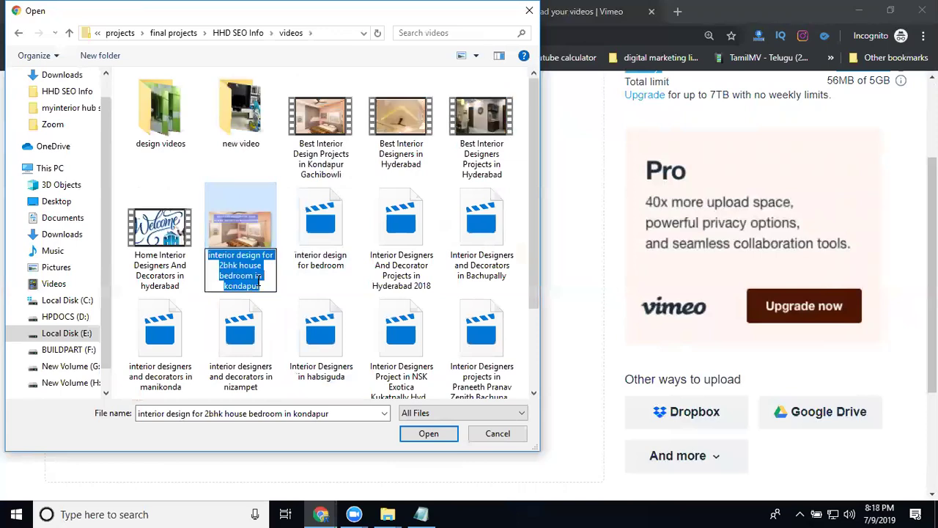
{"action": "double_click", "coordinate": [250, 222]}
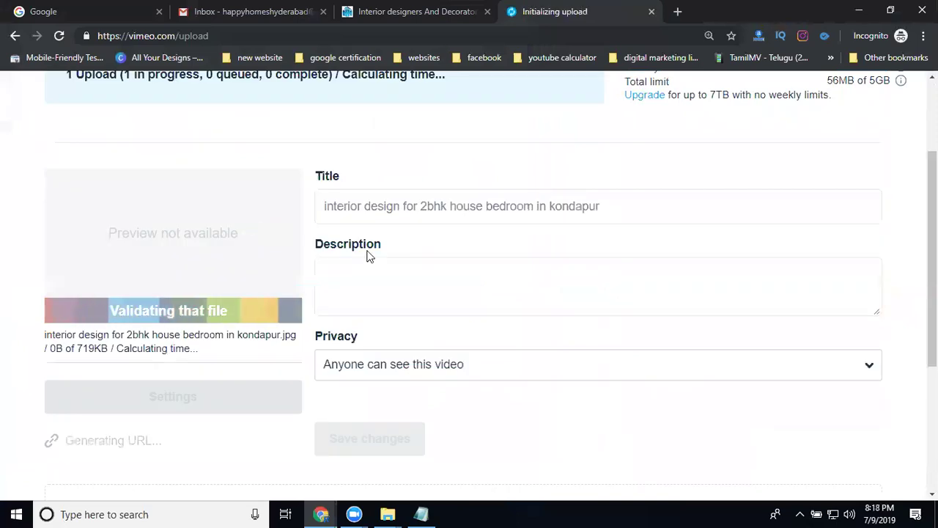
Step: Dismiss the red invalid video file error for the rejected image
{"action": "scroll", "coordinate": [389, 289], "scroll_direction": "up", "scroll_amount": 1}
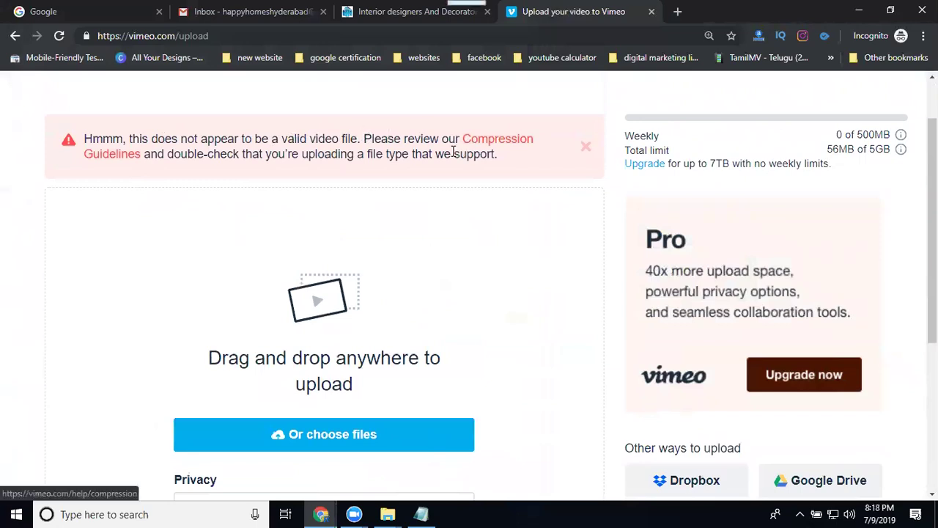
{"action": "left_click", "coordinate": [585, 148]}
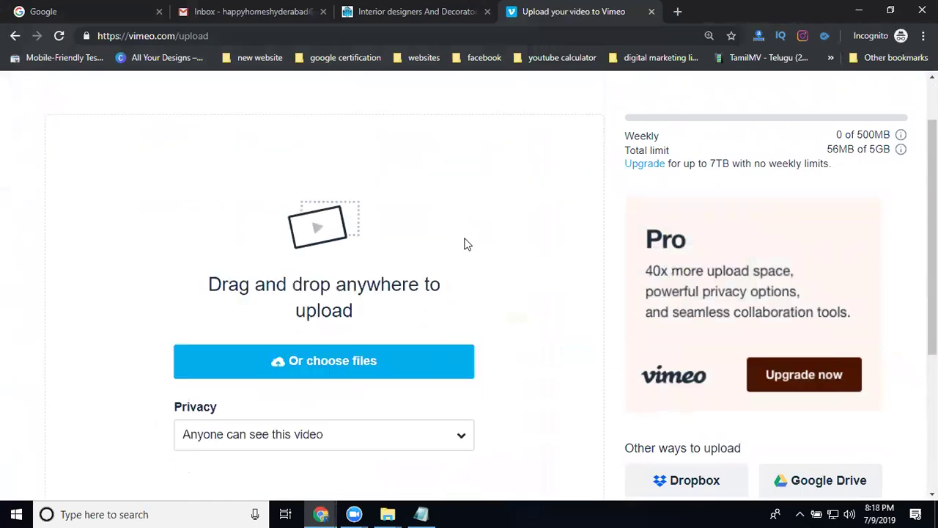
{"action": "scroll", "coordinate": [387, 293], "scroll_direction": "up", "scroll_amount": 1}
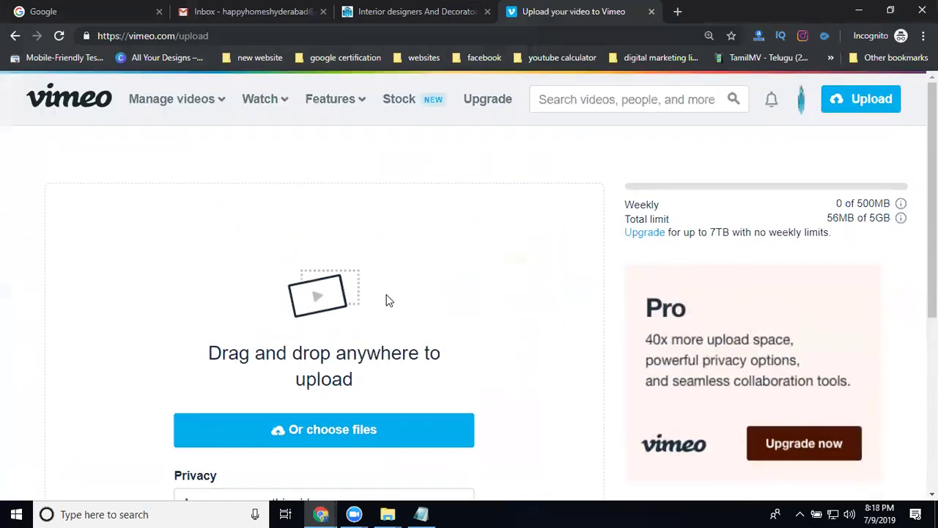
Step: Pick the 3bhk interior design project in bachupally hyderabad video from HHD SEO Info's n vid folder
{"action": "left_click", "coordinate": [554, 480]}
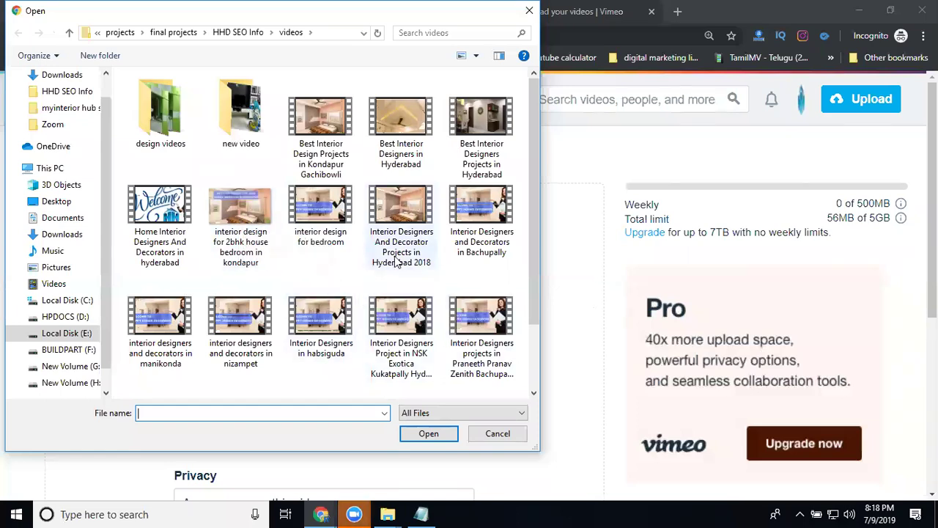
{"action": "left_click", "coordinate": [321, 157]}
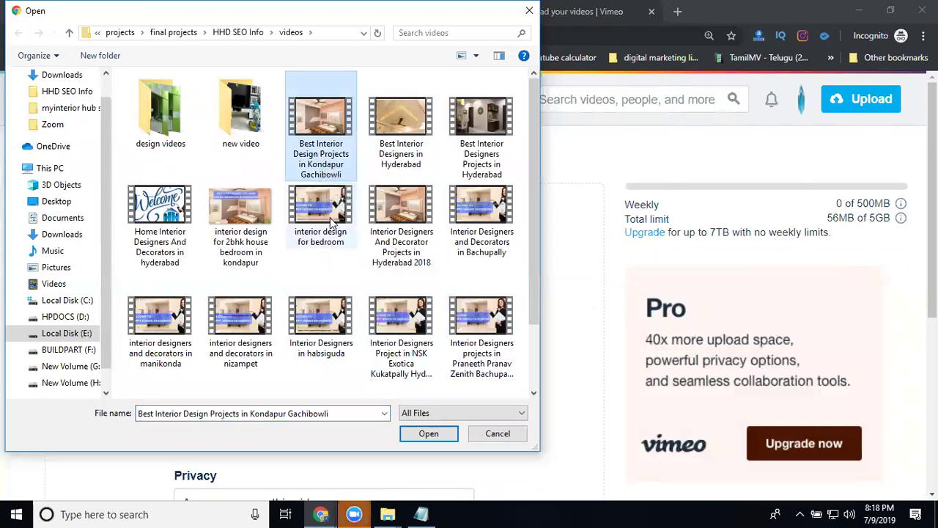
{"action": "scroll", "coordinate": [332, 228], "scroll_direction": "down", "scroll_amount": 1}
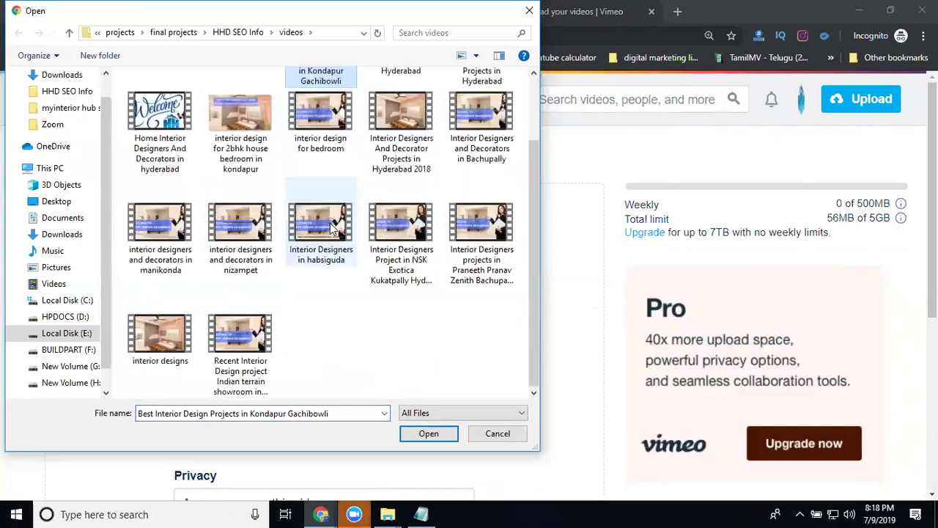
{"action": "left_click", "coordinate": [231, 33]}
{"action": "scroll", "coordinate": [370, 241], "scroll_direction": "down", "scroll_amount": 1}
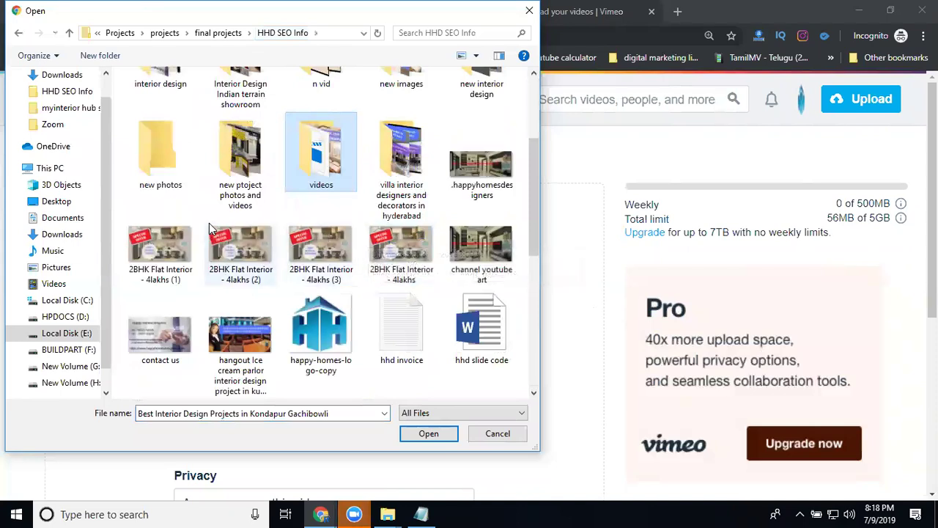
{"action": "scroll", "coordinate": [213, 245], "scroll_direction": "down", "scroll_amount": 2}
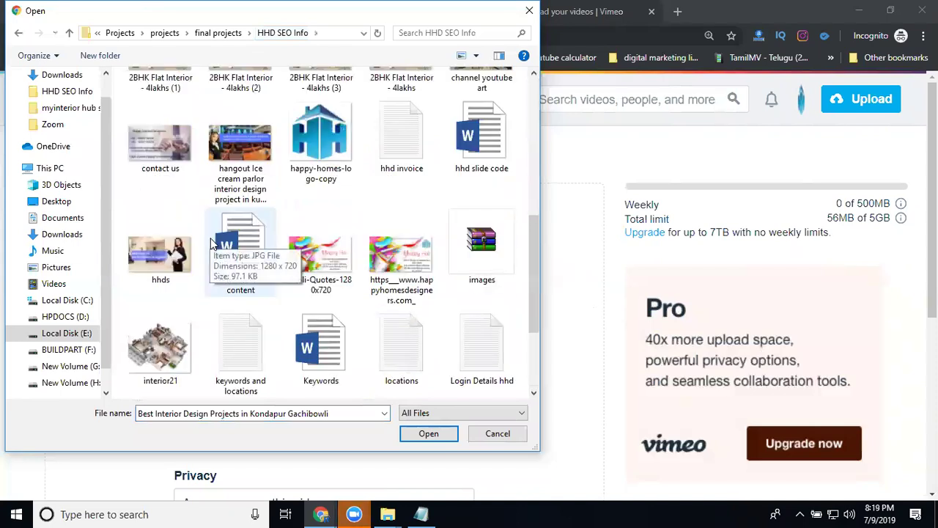
{"action": "scroll", "coordinate": [211, 246], "scroll_direction": "up", "scroll_amount": 2}
{"action": "scroll", "coordinate": [367, 200], "scroll_direction": "up", "scroll_amount": 3}
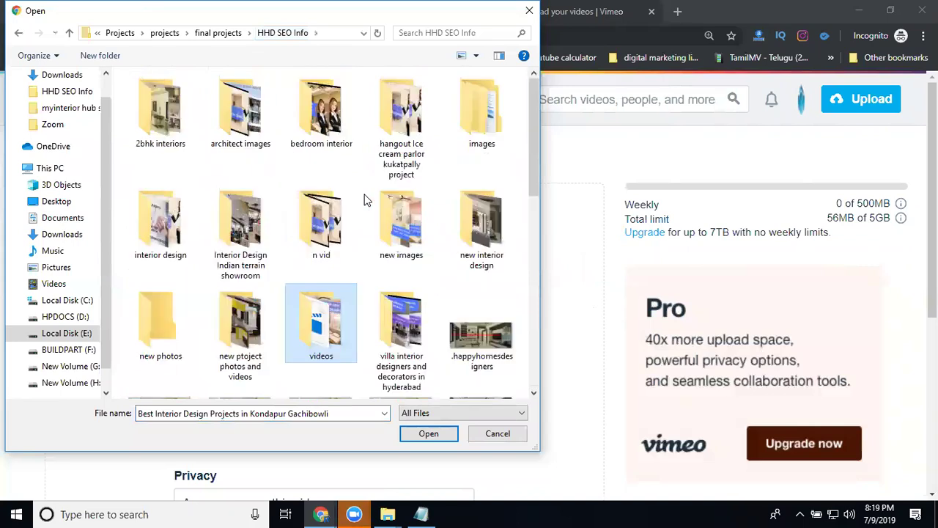
{"action": "left_click", "coordinate": [334, 233]}
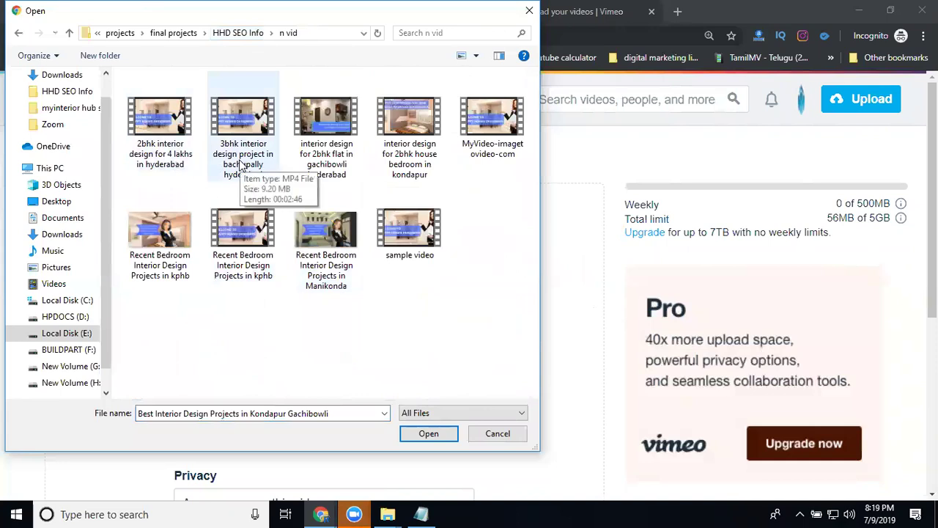
{"action": "left_click", "coordinate": [241, 166]}
{"action": "left_click", "coordinate": [242, 166]}
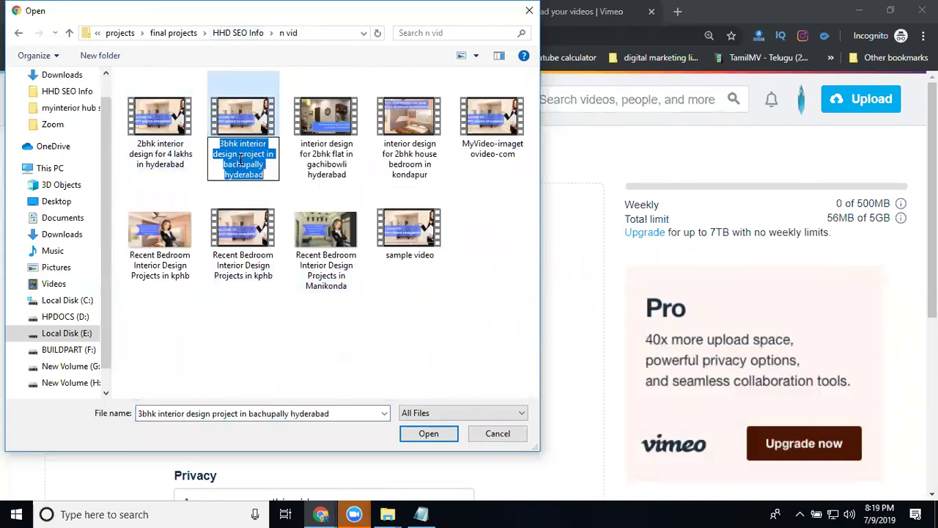
{"action": "double_click", "coordinate": [242, 118]}
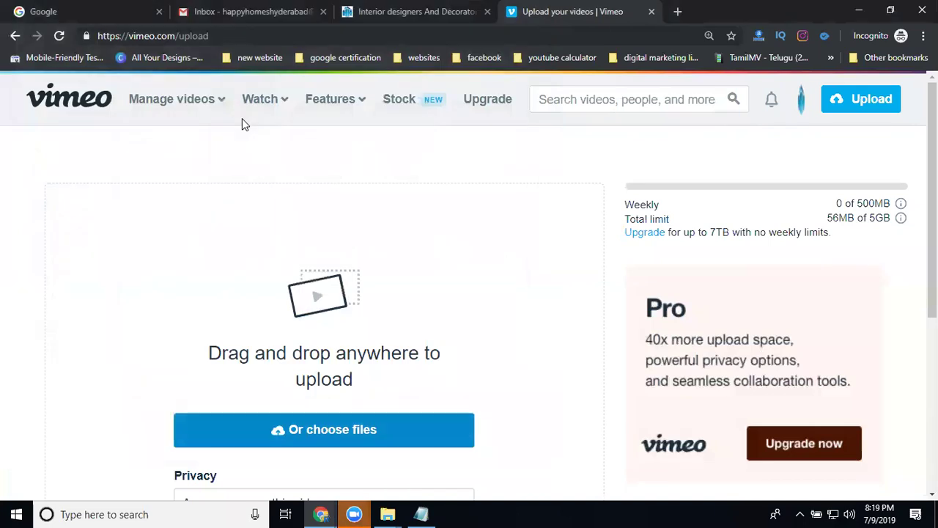
{"action": "scroll", "coordinate": [381, 216], "scroll_direction": "down", "scroll_amount": 2}
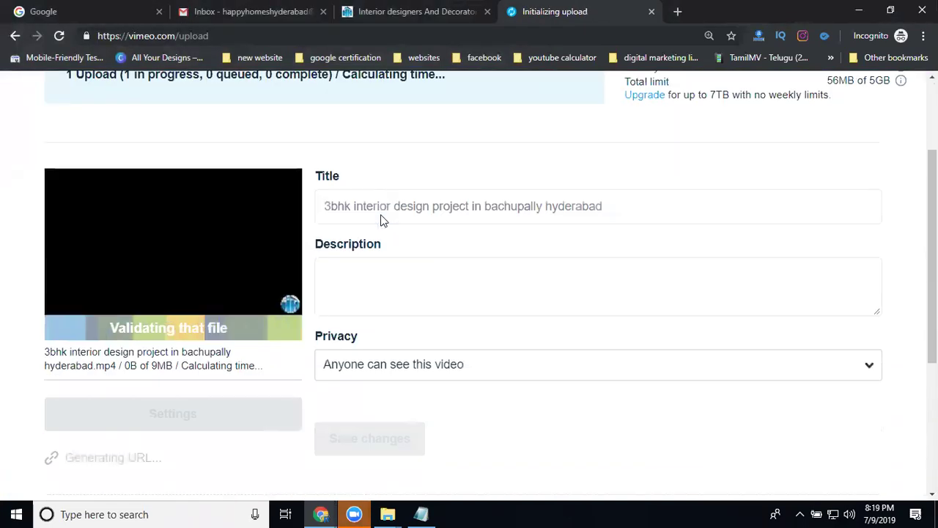
{"action": "left_click", "coordinate": [382, 272]}
{"action": "type", "text": "3bhk interior design project in bachupally hyderabad"}
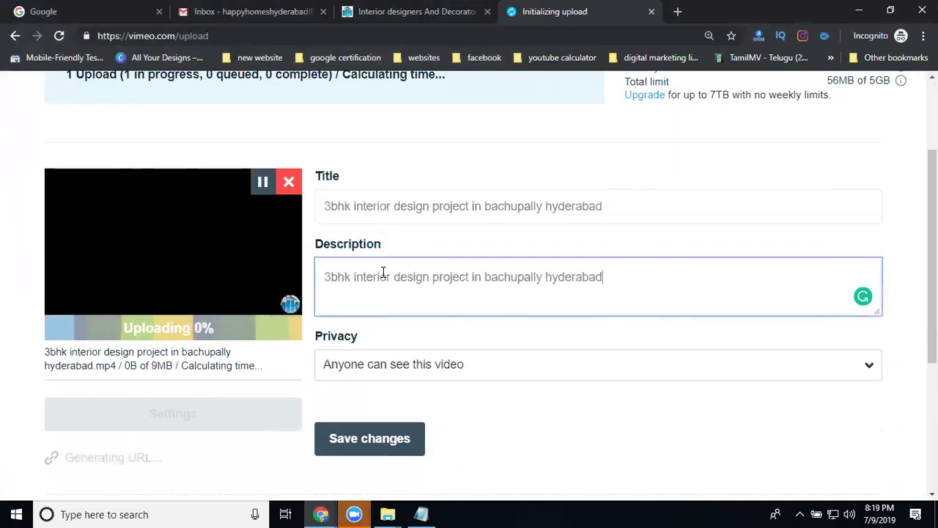
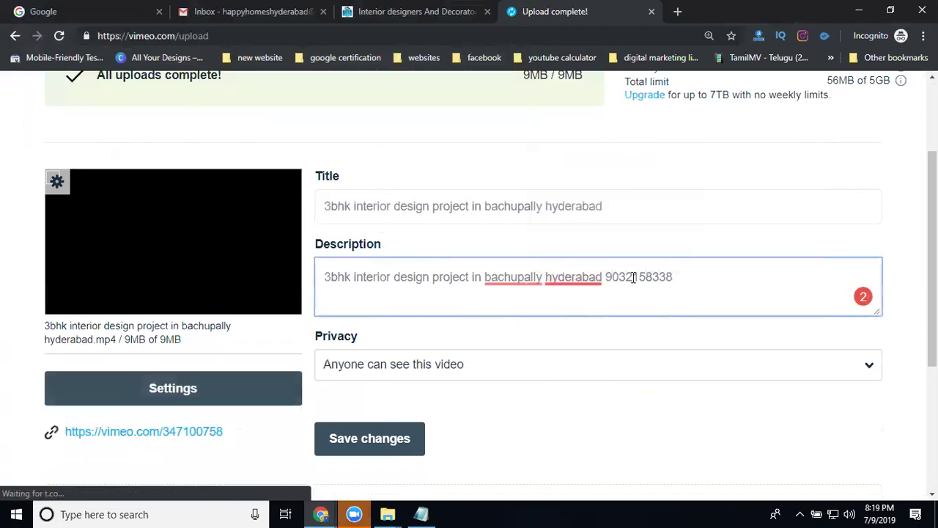
{"action": "type", "text": "-"}
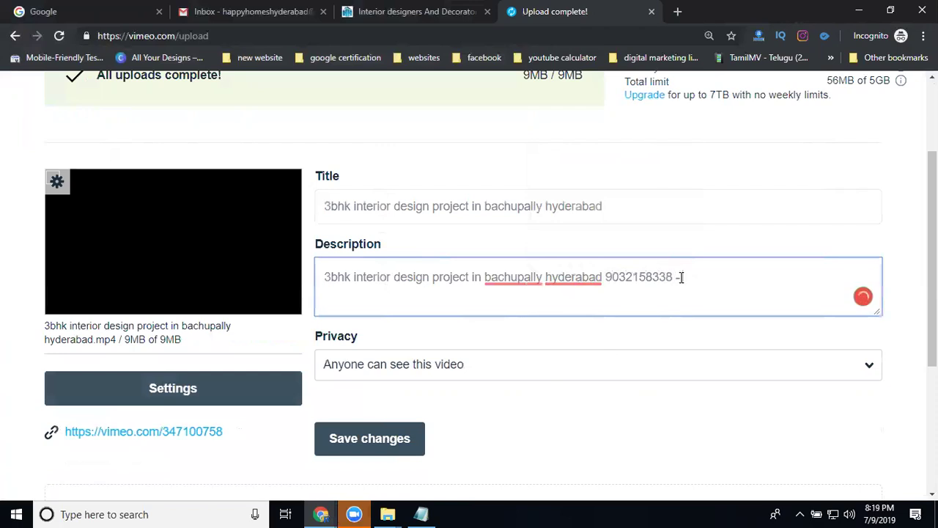
Step: Append the happyhomesdesigners.com URL copied from the other tab and save the changes
{"action": "left_click", "coordinate": [365, 8]}
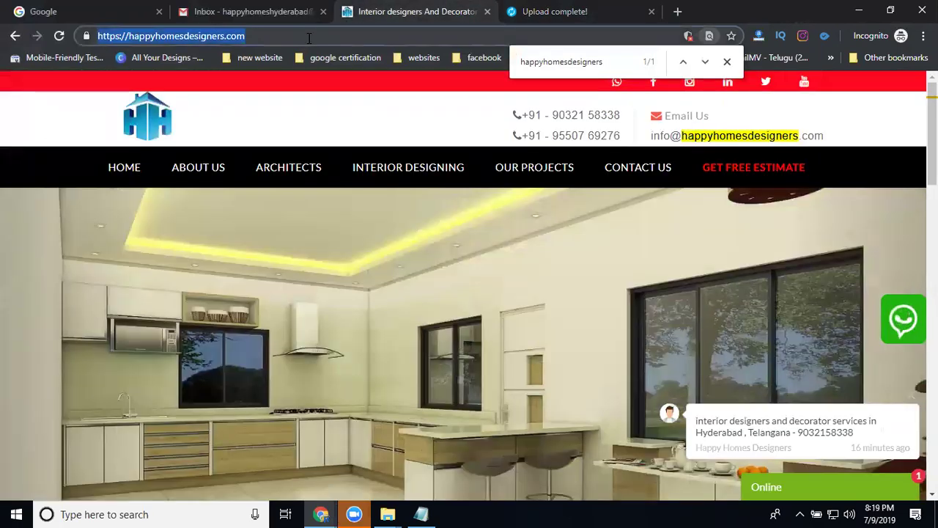
{"action": "left_click", "coordinate": [535, 11]}
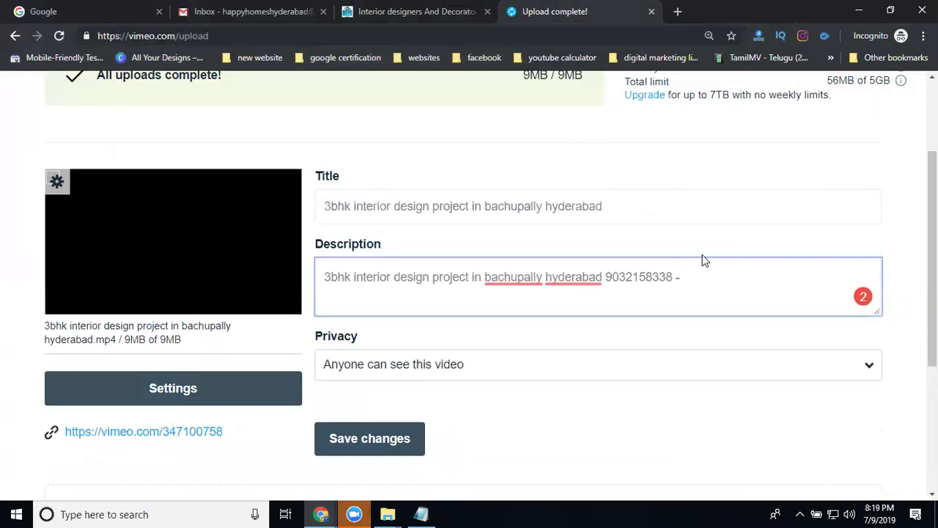
{"action": "type", "text": "https://happyhomesdesigners.com/"}
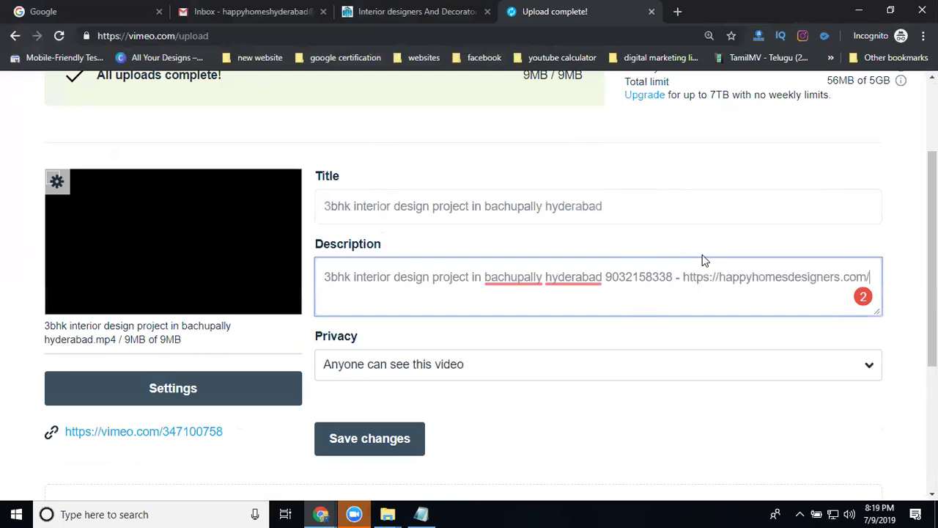
{"action": "scroll", "coordinate": [550, 266], "scroll_direction": "down", "scroll_amount": 3}
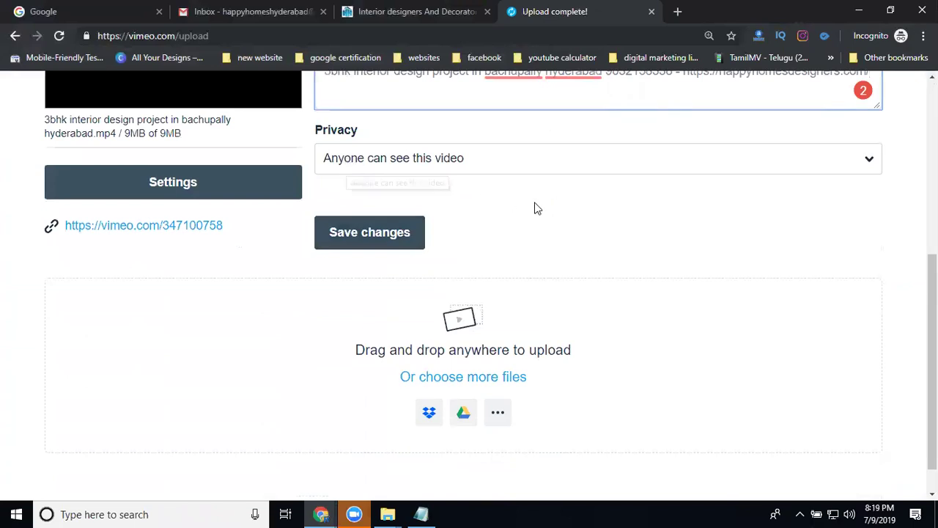
{"action": "scroll", "coordinate": [536, 205], "scroll_direction": "up", "scroll_amount": 3}
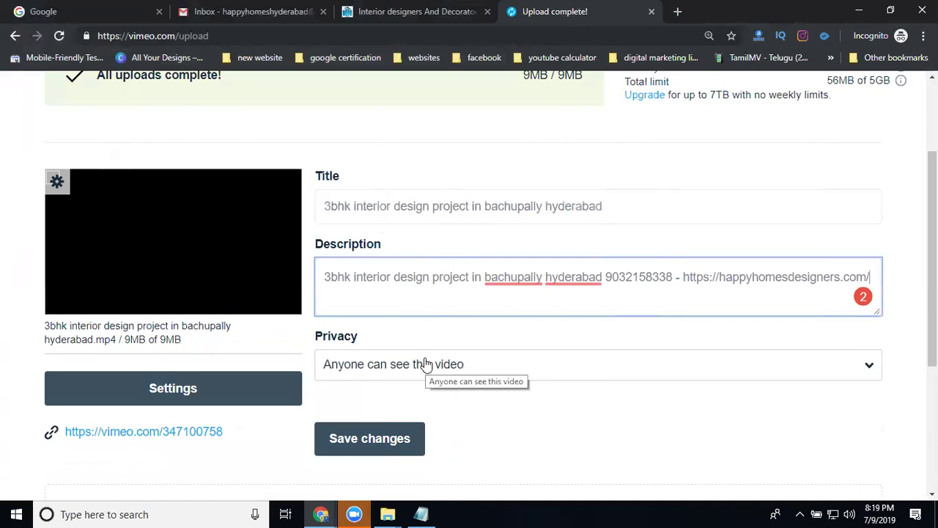
{"action": "scroll", "coordinate": [423, 362], "scroll_direction": "down", "scroll_amount": 1}
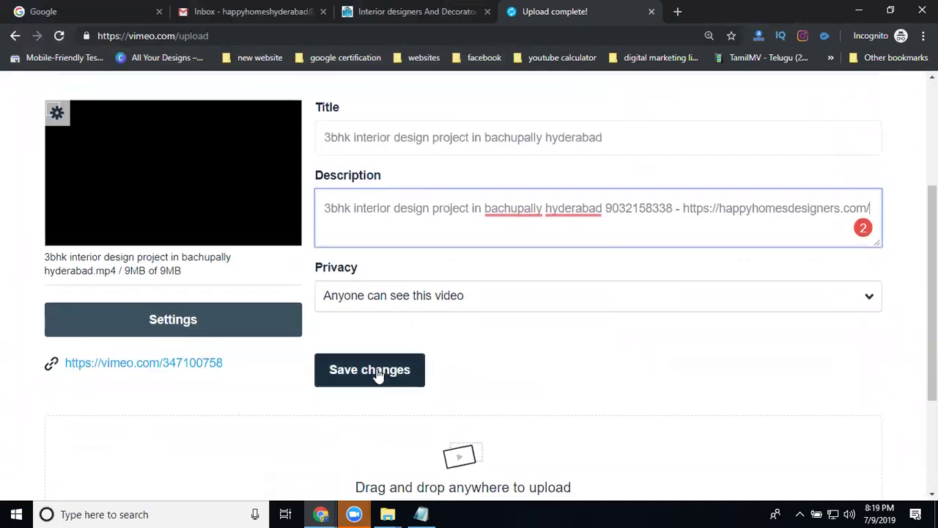
{"action": "left_click", "coordinate": [376, 373]}
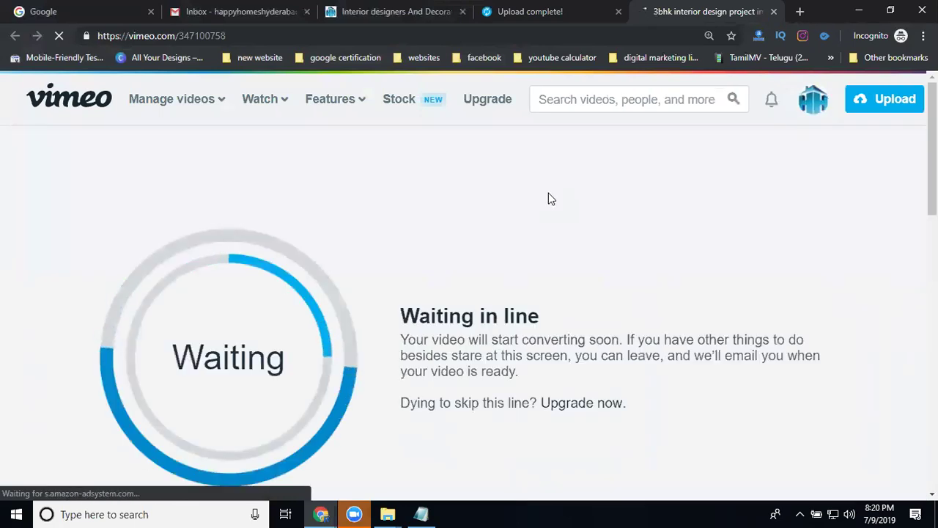
Step: Watch the video page's Converting progress and highlight the remaining conversion time
{"action": "scroll", "coordinate": [550, 206], "scroll_direction": "down", "scroll_amount": 1}
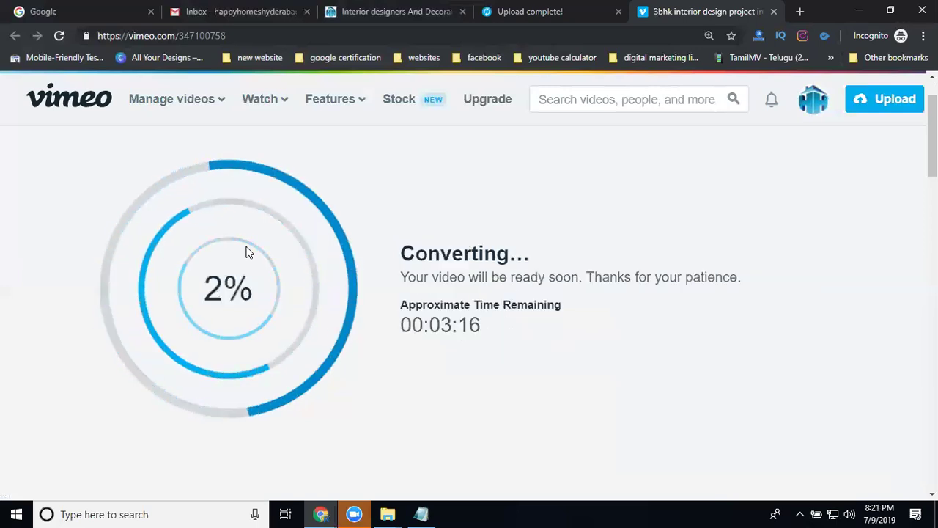
{"action": "double_click", "coordinate": [440, 325]}
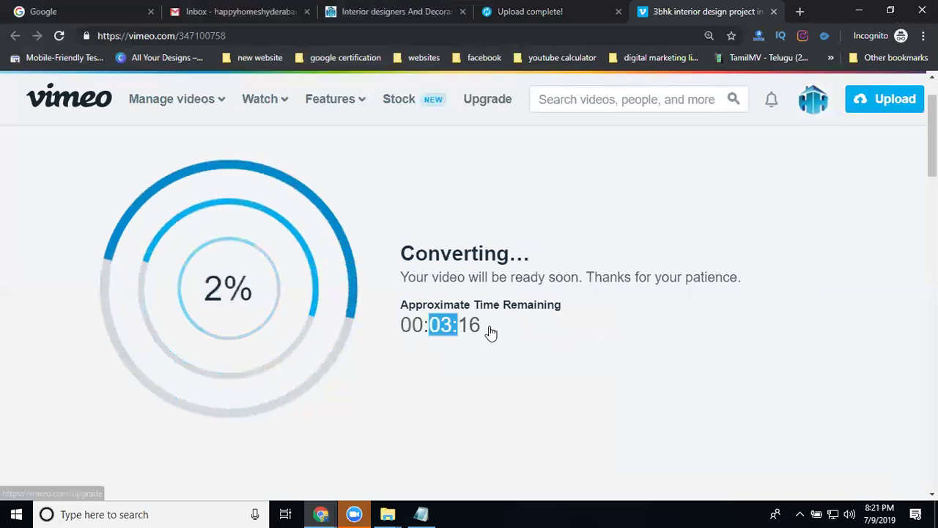
{"action": "scroll", "coordinate": [488, 330], "scroll_direction": "down", "scroll_amount": 5}
Step: Scroll the finished video page to view the title, description and website link
{"action": "scroll", "coordinate": [478, 257], "scroll_direction": "up", "scroll_amount": 3}
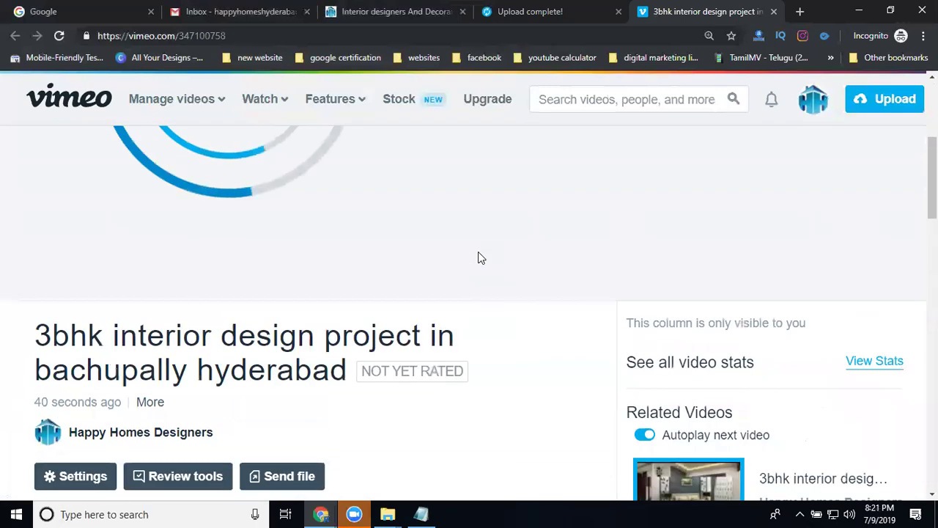
{"action": "scroll", "coordinate": [478, 258], "scroll_direction": "up", "scroll_amount": 3}
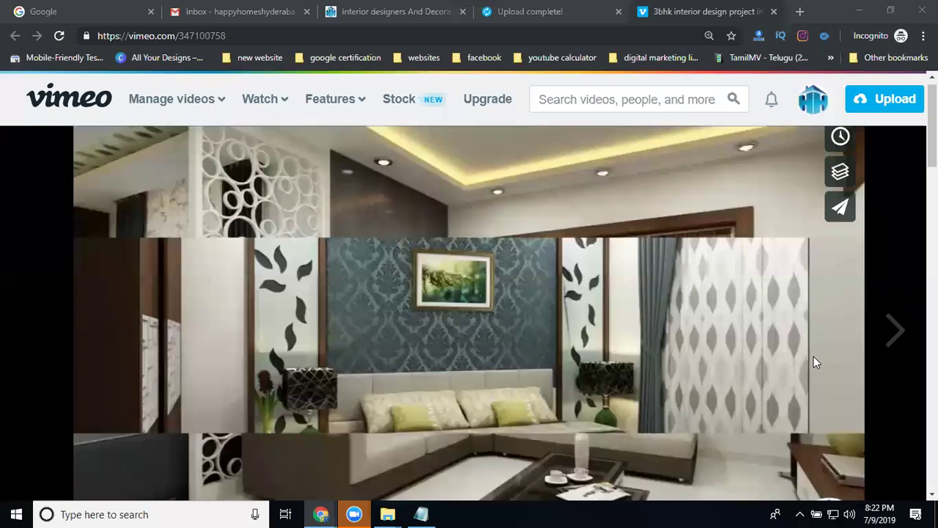
{"action": "scroll", "coordinate": [445, 229], "scroll_direction": "down", "scroll_amount": 3}
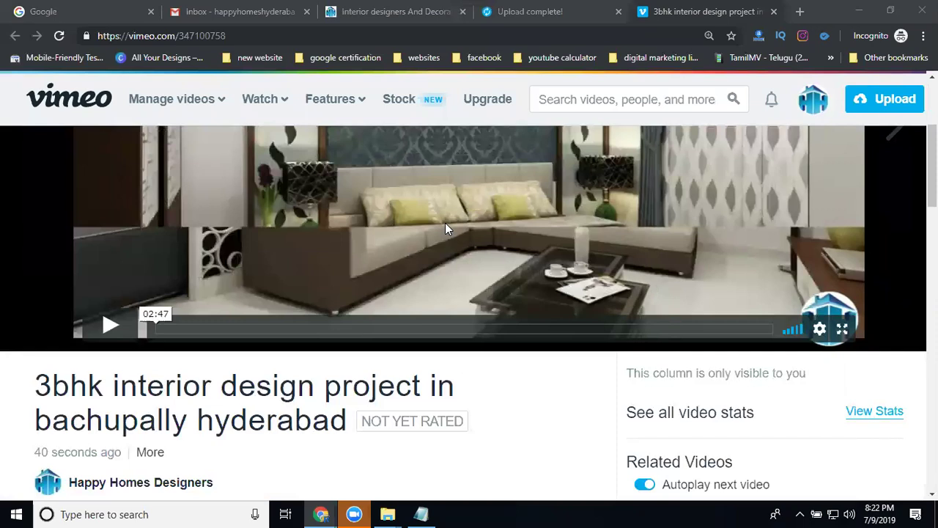
{"action": "scroll", "coordinate": [444, 223], "scroll_direction": "down", "scroll_amount": 5}
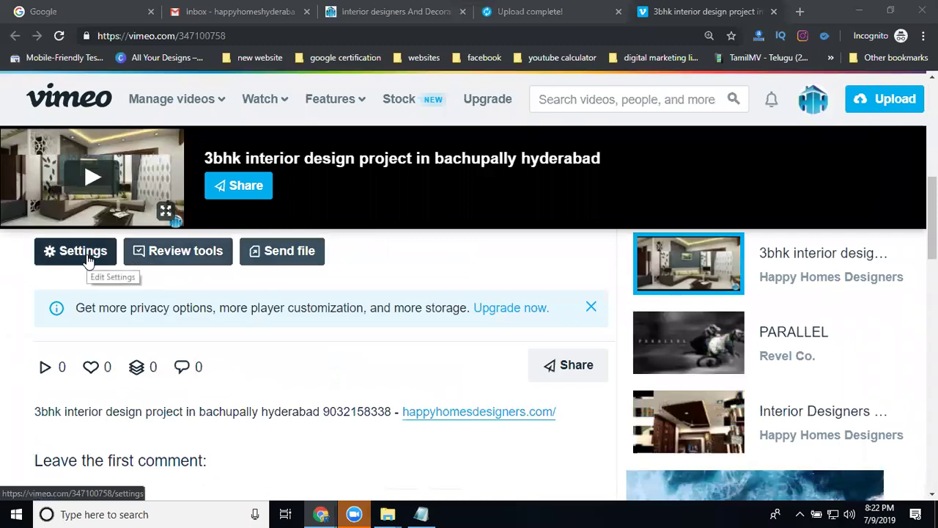
Step: Open the video's settings and dismiss the welcome tour
{"action": "left_click", "coordinate": [88, 258]}
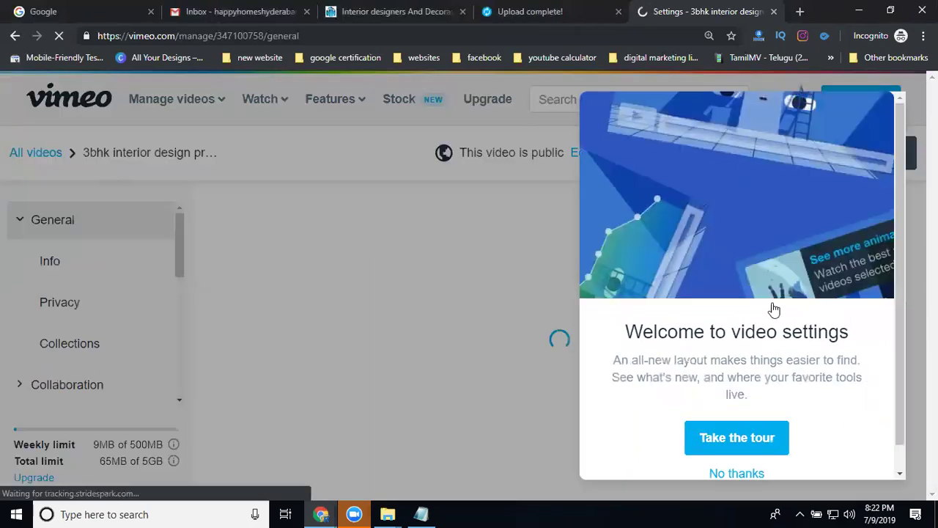
{"action": "left_click", "coordinate": [737, 473]}
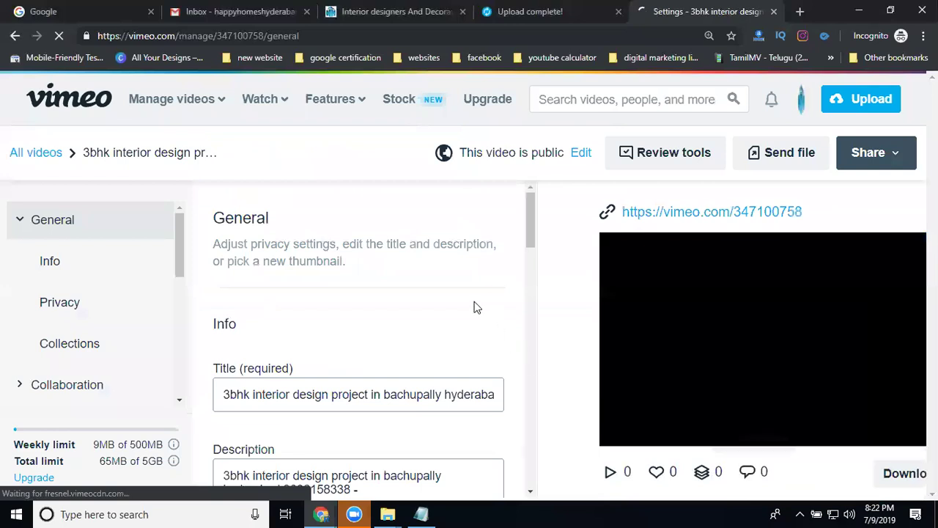
{"action": "scroll", "coordinate": [330, 294], "scroll_direction": "down", "scroll_amount": 3}
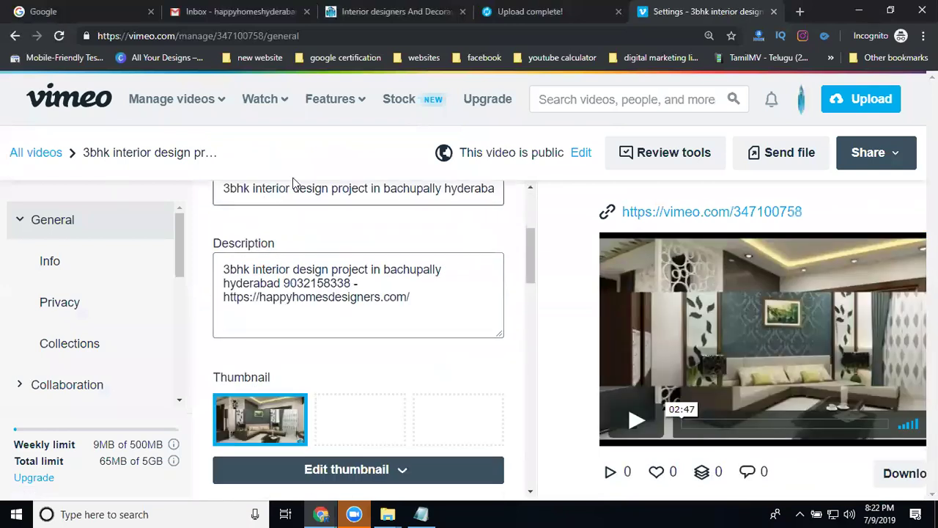
{"action": "scroll", "coordinate": [348, 308], "scroll_direction": "down", "scroll_amount": 1}
{"action": "scroll", "coordinate": [315, 279], "scroll_direction": "down", "scroll_amount": 2}
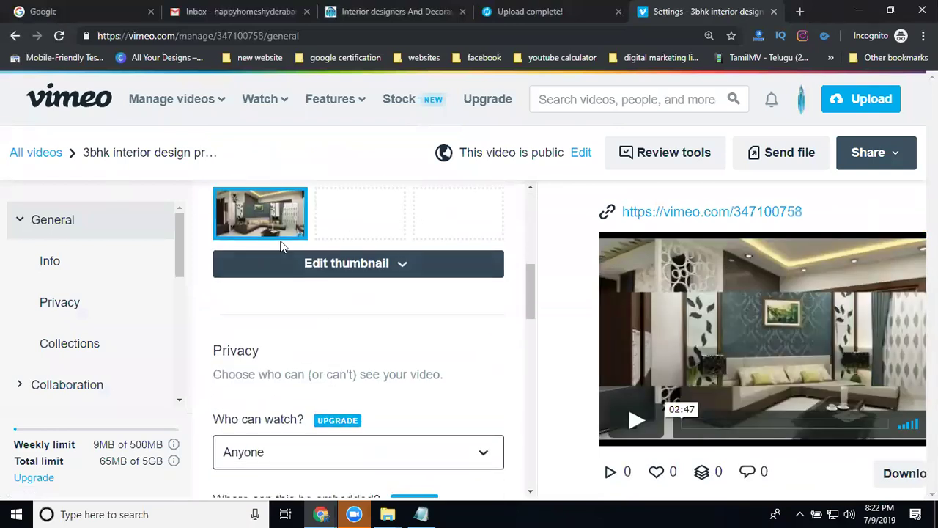
Step: Upload the June 2019 WhatsApp image from 2bhk interiors as the custom thumbnail
{"action": "left_click", "coordinate": [348, 263]}
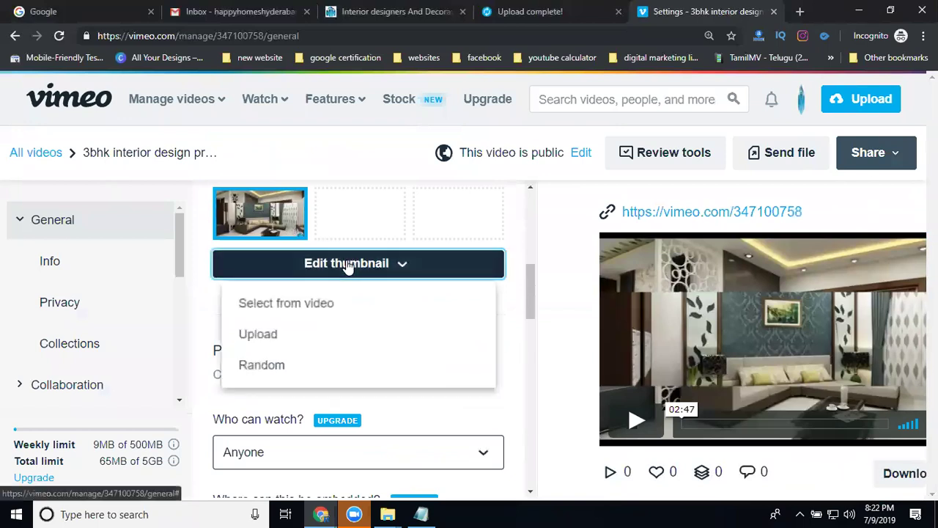
{"action": "left_click", "coordinate": [286, 342]}
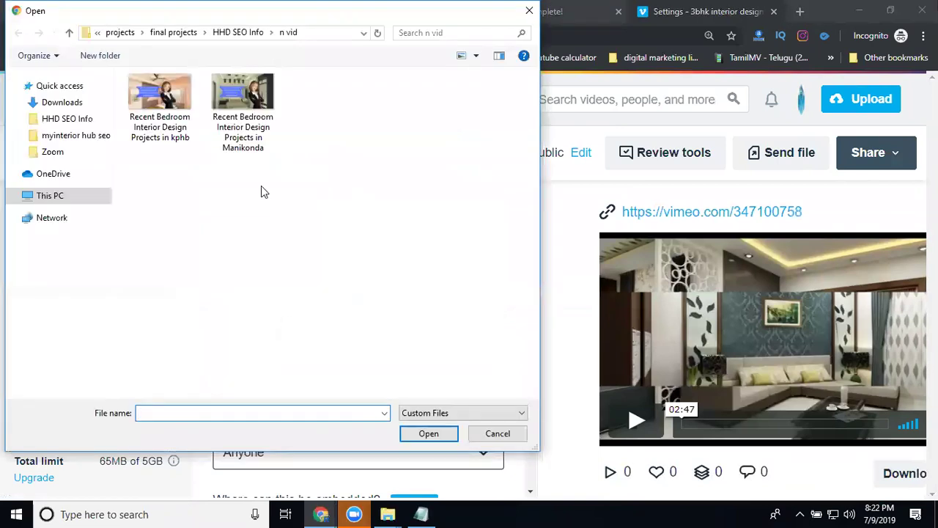
{"action": "left_click", "coordinate": [237, 33]}
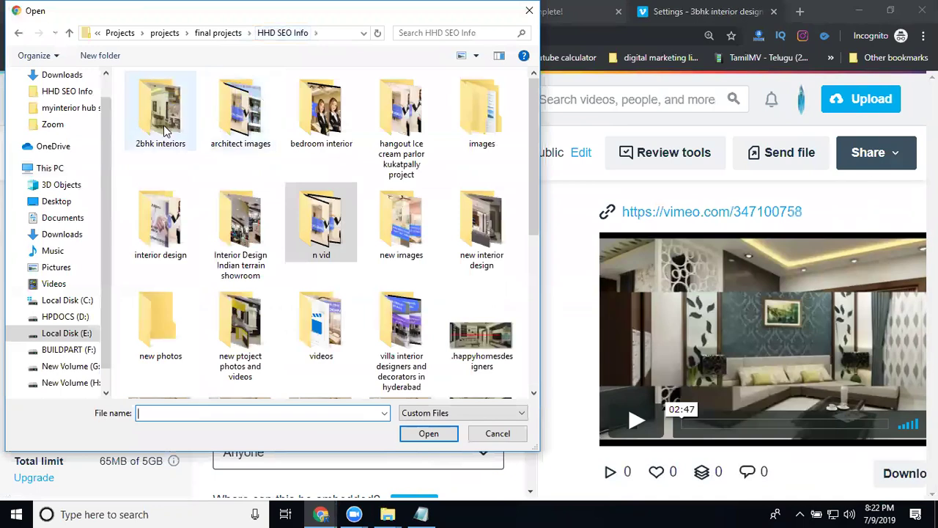
{"action": "double_click", "coordinate": [165, 131]}
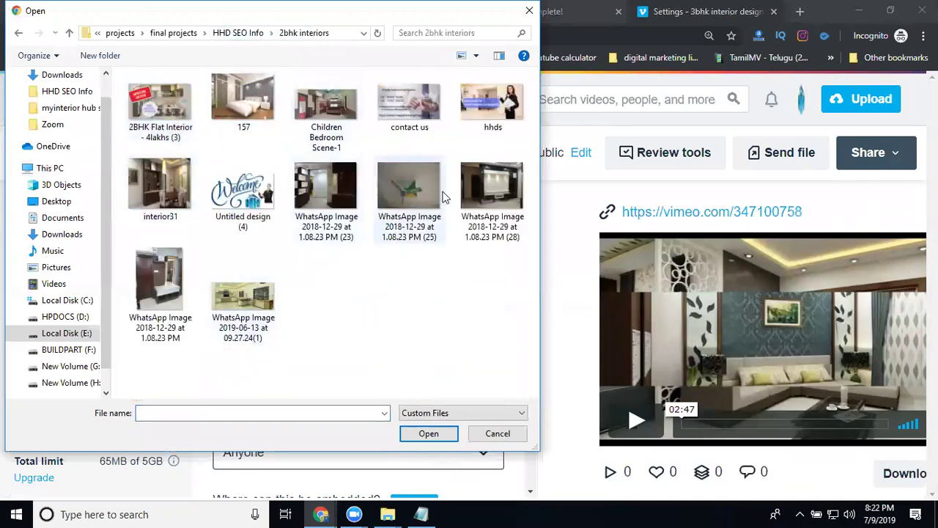
{"action": "double_click", "coordinate": [244, 297]}
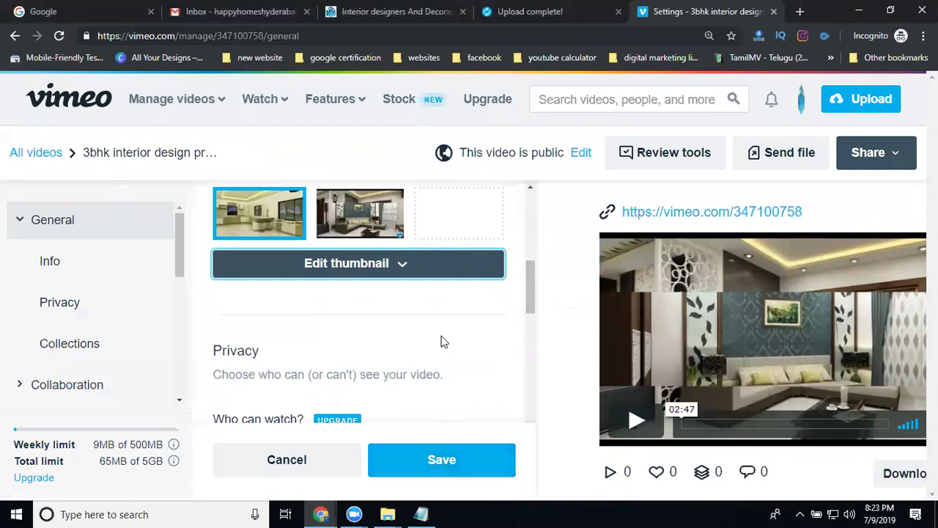
{"action": "scroll", "coordinate": [383, 344], "scroll_direction": "down", "scroll_amount": 2}
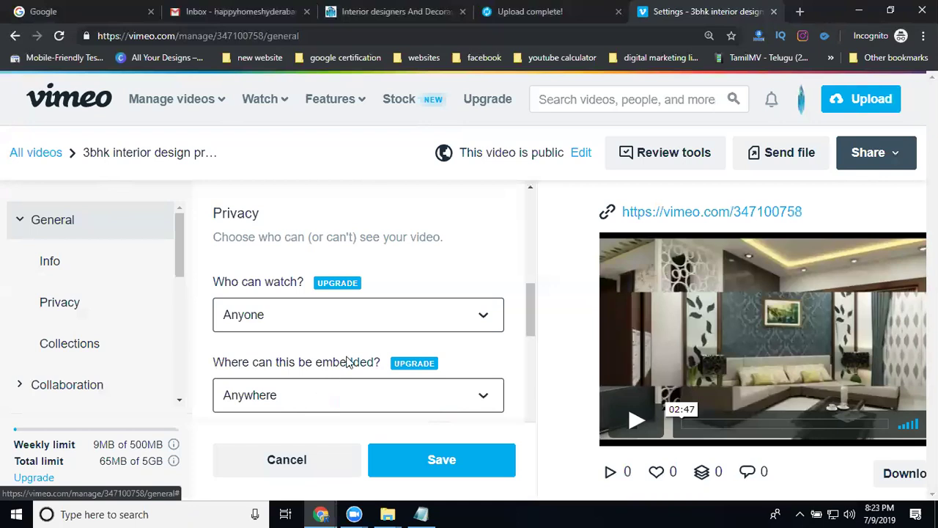
{"action": "scroll", "coordinate": [348, 359], "scroll_direction": "down", "scroll_amount": 2}
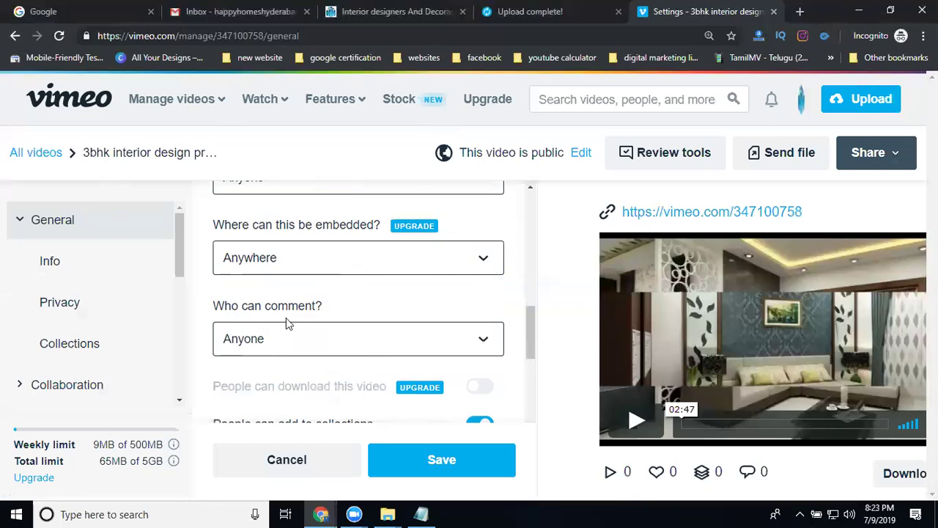
{"action": "scroll", "coordinate": [288, 324], "scroll_direction": "up", "scroll_amount": 1}
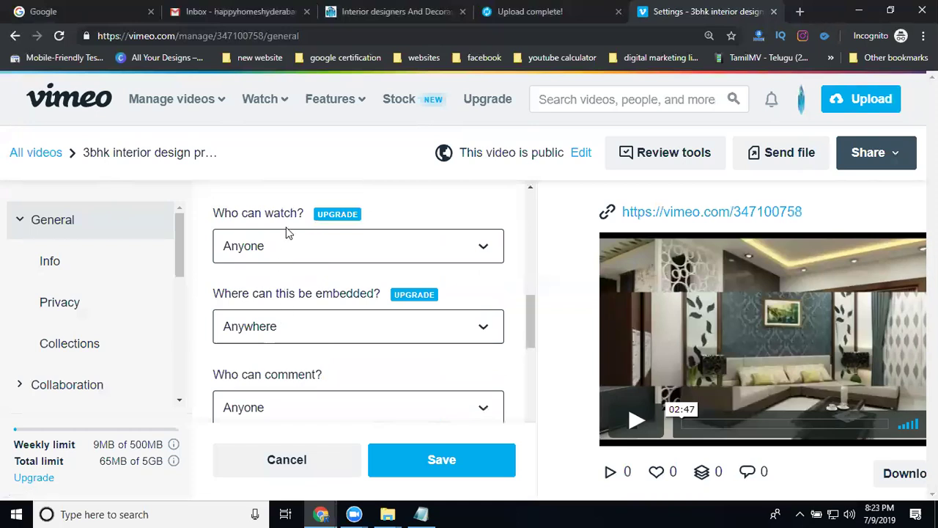
{"action": "scroll", "coordinate": [307, 252], "scroll_direction": "down", "scroll_amount": 3}
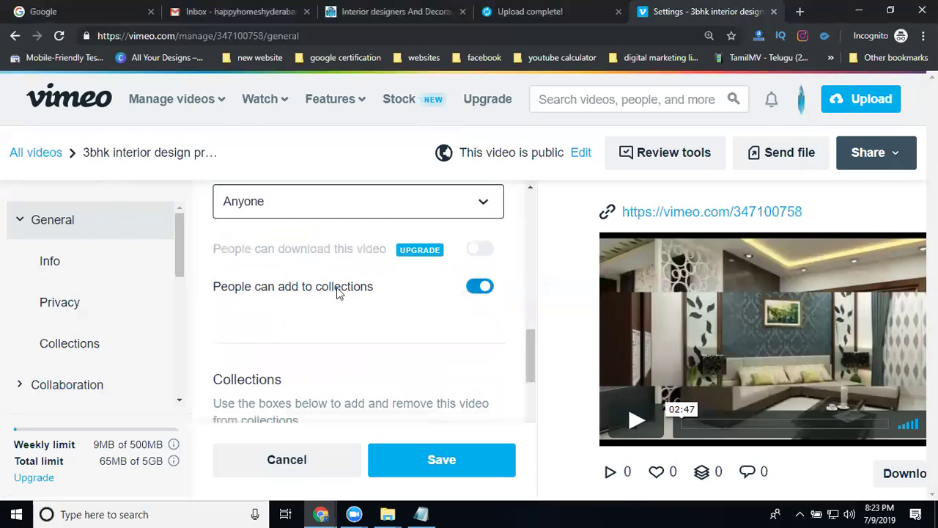
{"action": "scroll", "coordinate": [364, 312], "scroll_direction": "down", "scroll_amount": 2}
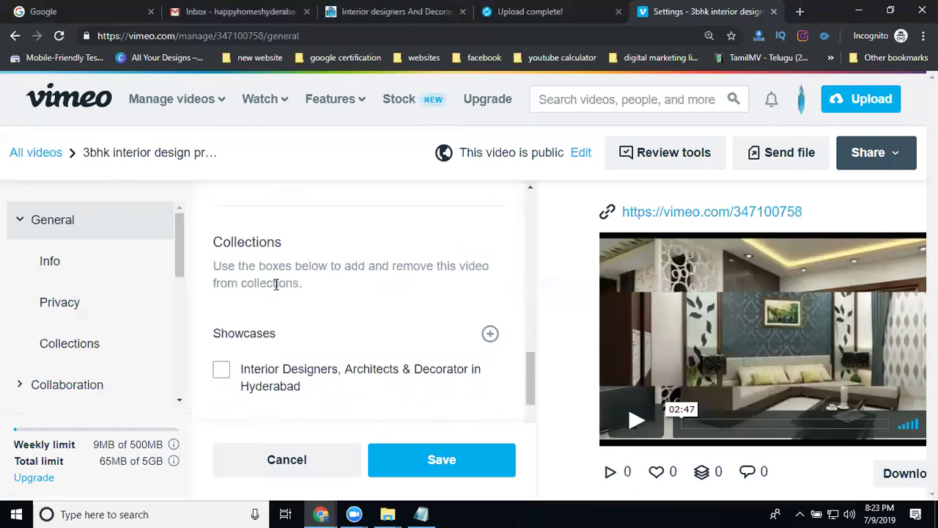
{"action": "scroll", "coordinate": [276, 289], "scroll_direction": "down", "scroll_amount": 2}
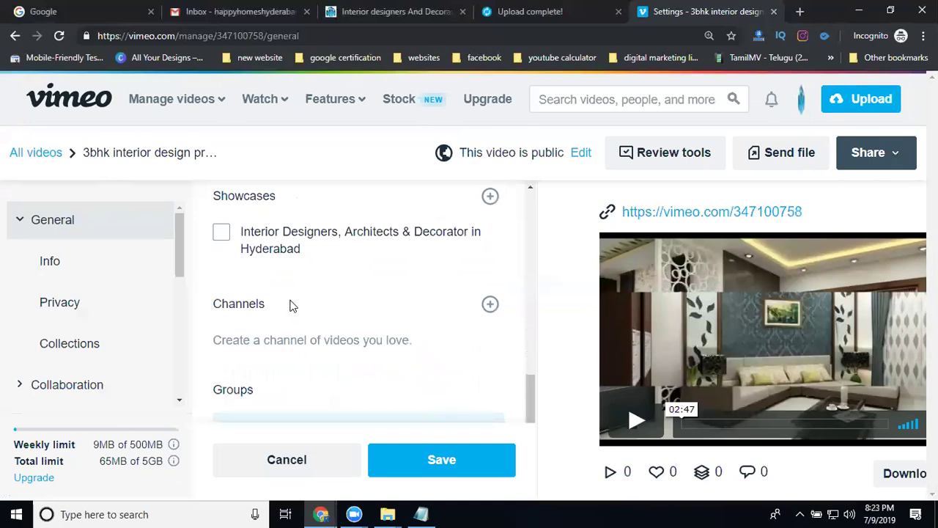
{"action": "scroll", "coordinate": [425, 311], "scroll_direction": "down", "scroll_amount": 1}
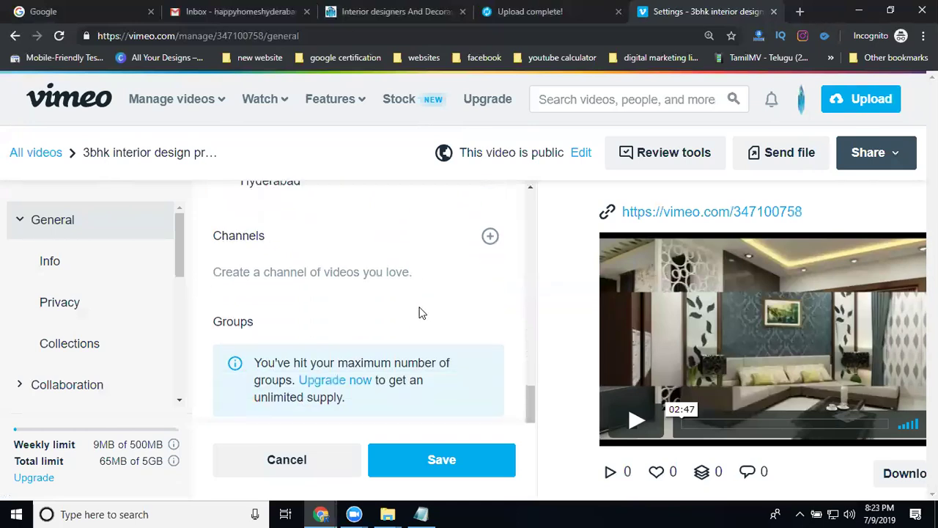
{"action": "scroll", "coordinate": [274, 324], "scroll_direction": "down", "scroll_amount": 1}
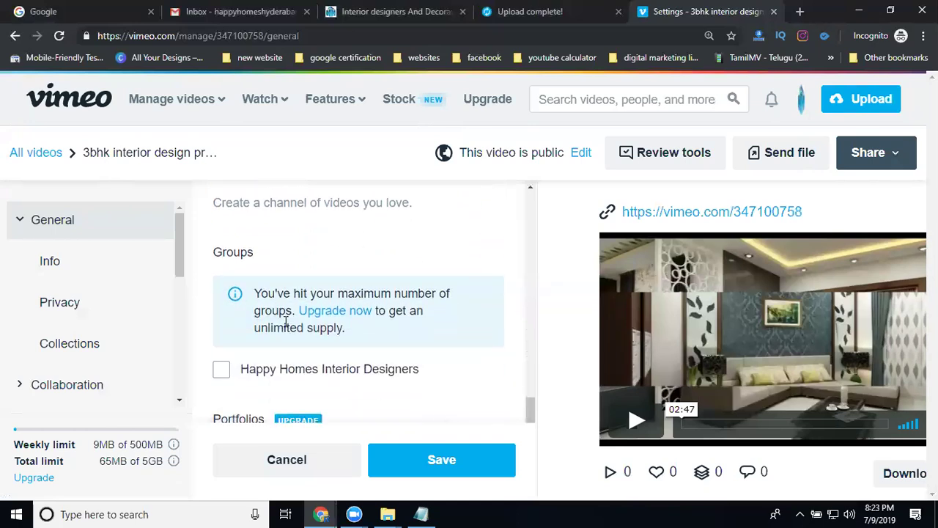
{"action": "scroll", "coordinate": [398, 307], "scroll_direction": "up", "scroll_amount": 1}
{"action": "scroll", "coordinate": [411, 307], "scroll_direction": "up", "scroll_amount": 1}
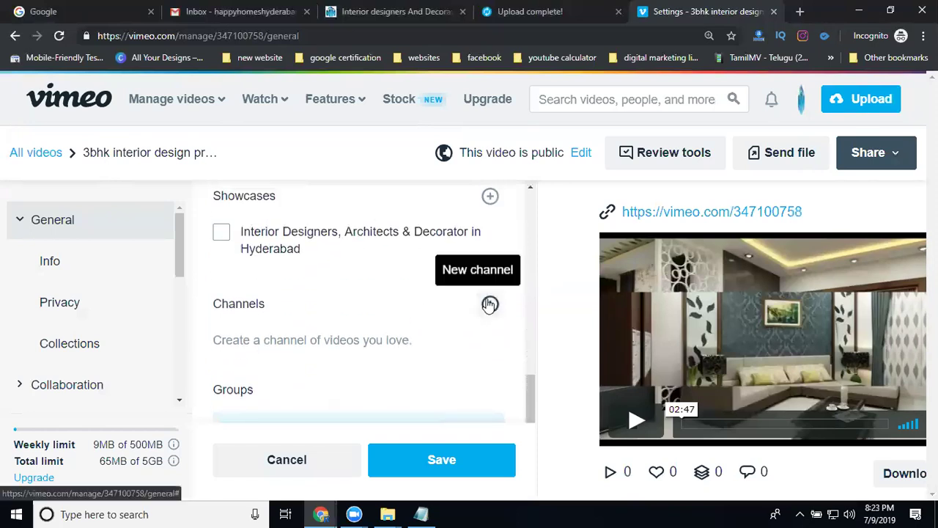
Step: Save the new thumbnail, then create the 'interior designers in hyderabad' channel
{"action": "left_click", "coordinate": [490, 304]}
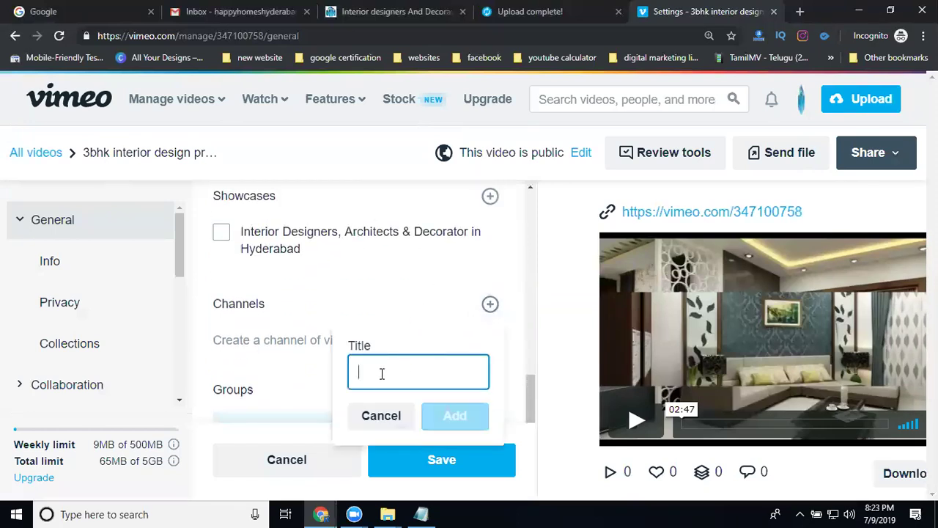
{"action": "left_click", "coordinate": [380, 415]}
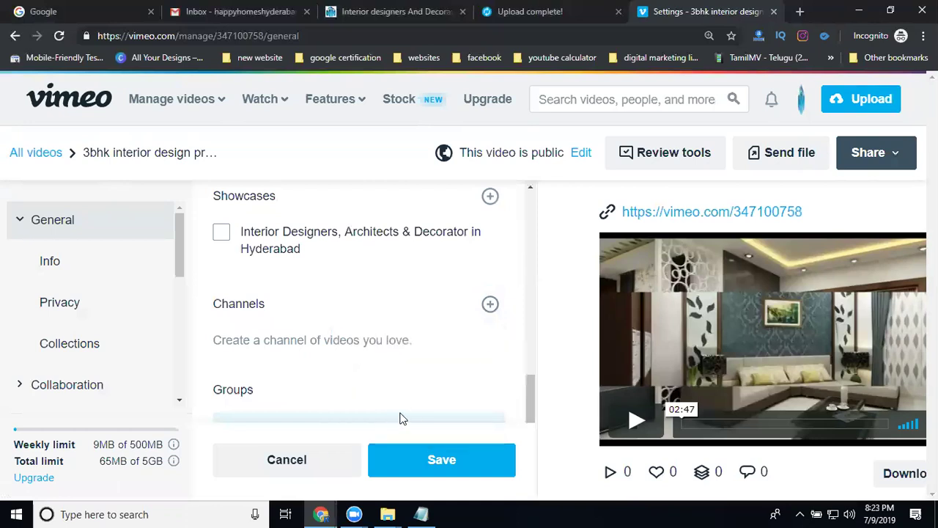
{"action": "left_click", "coordinate": [428, 460]}
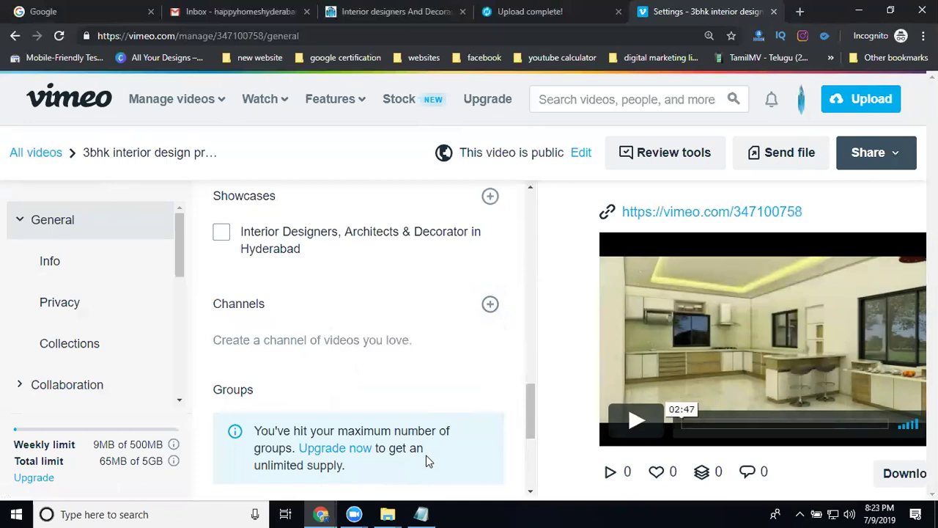
{"action": "left_click", "coordinate": [490, 306]}
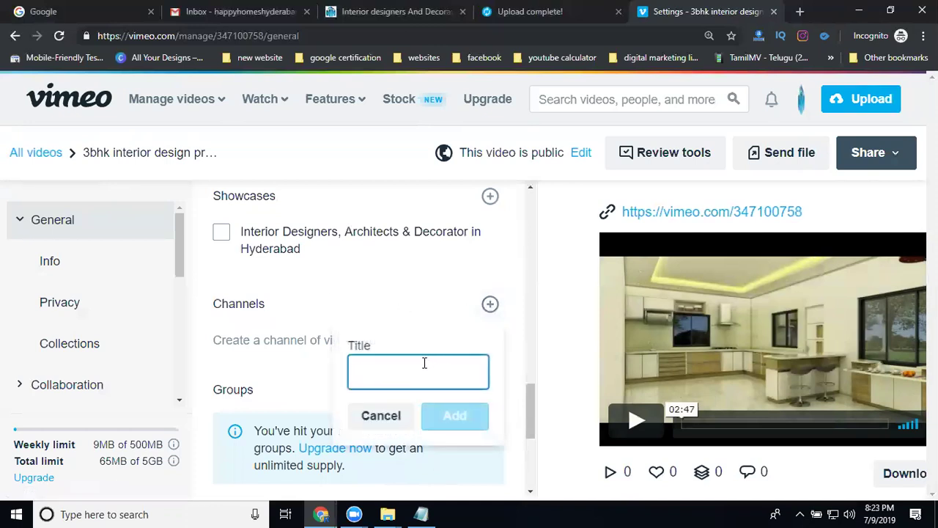
{"action": "type", "text": "inter"}
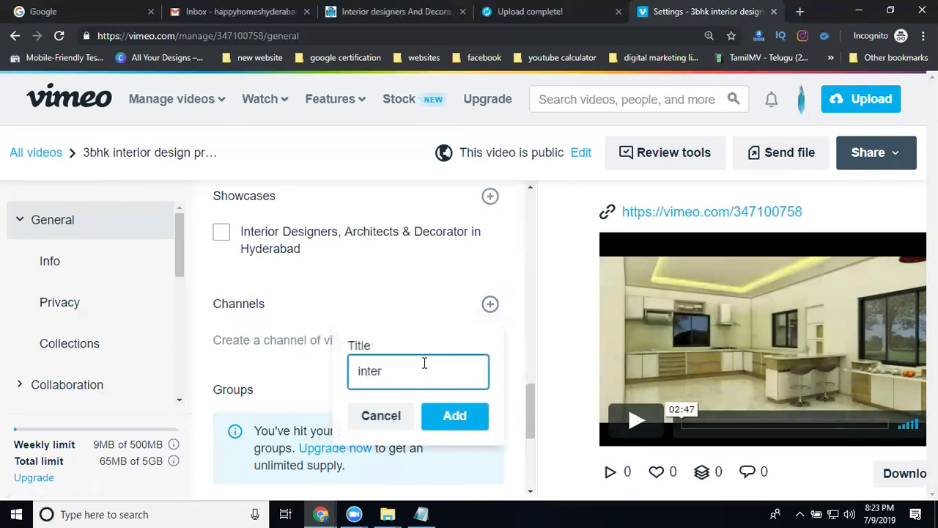
{"action": "type", "text": "or de"}
{"action": "type", "text": "signersin"}
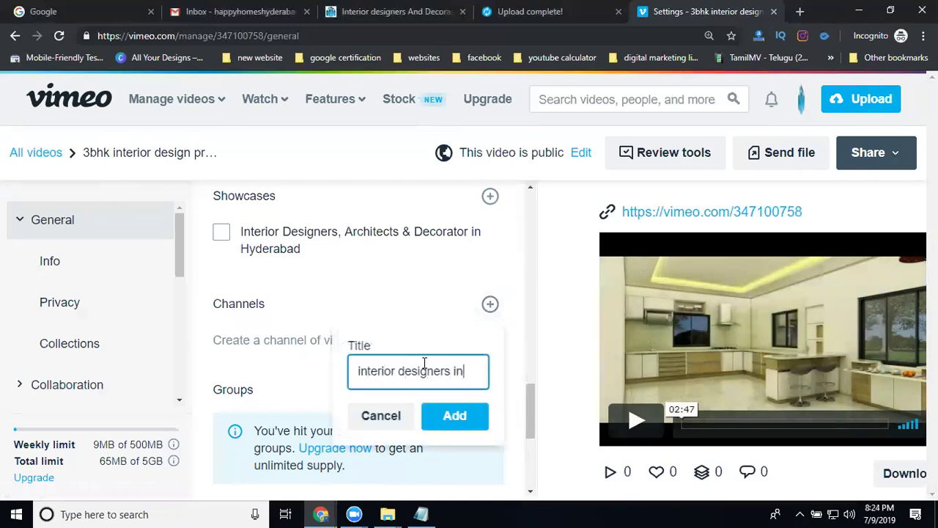
{"action": "type", "text": " hyderabad"}
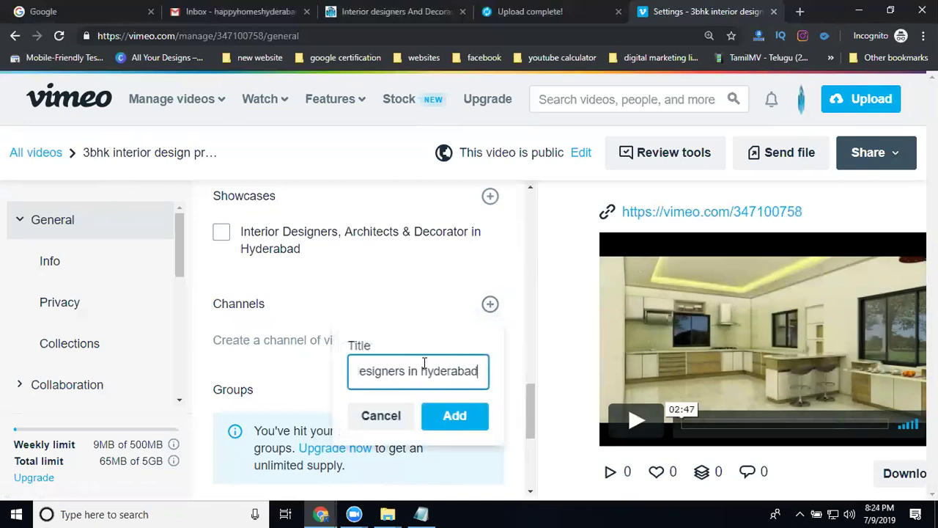
{"action": "left_click", "coordinate": [445, 415]}
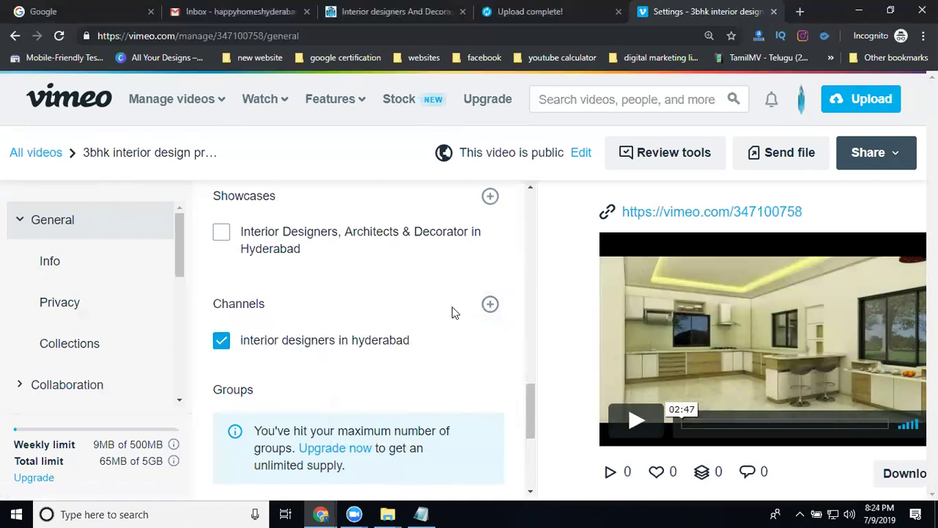
Step: Attempt an 'interior designers in kphb' channel, then dismiss the unfinished form
{"action": "left_click", "coordinate": [489, 305]}
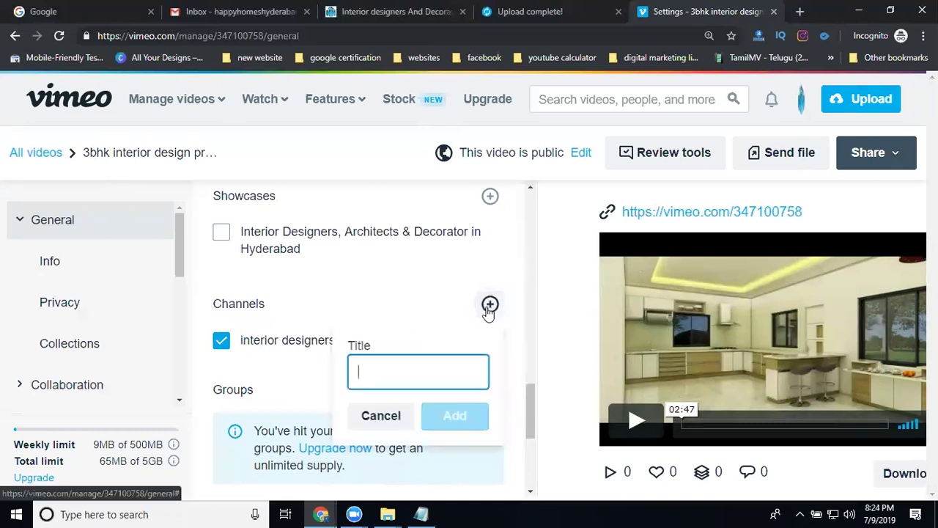
{"action": "type", "text": "ior "}
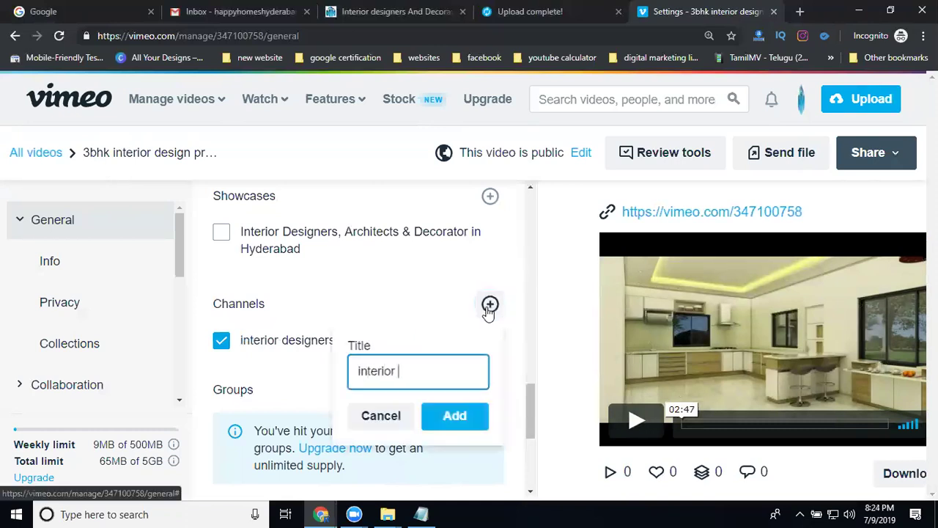
{"action": "type", "text": "desig"}
{"action": "type", "text": "ners in k"}
{"action": "type", "text": "phb"}
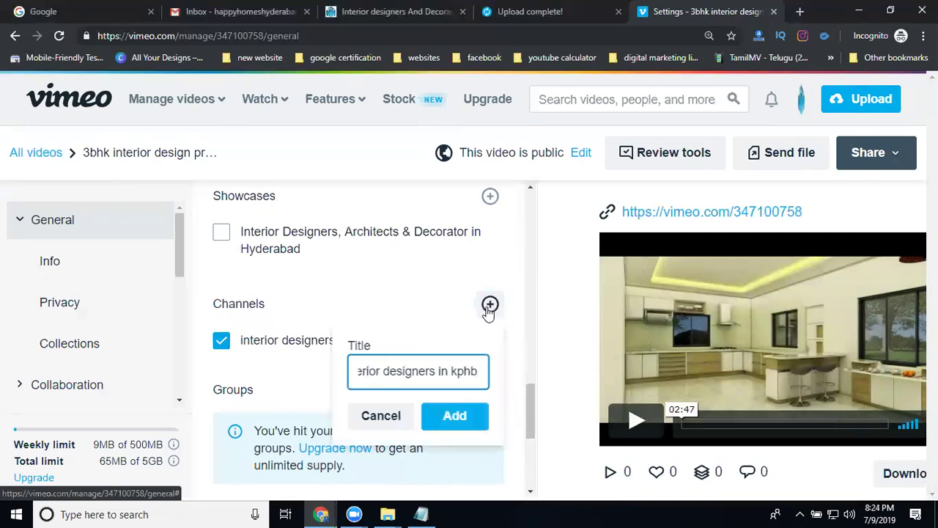
{"action": "left_click", "coordinate": [456, 415]}
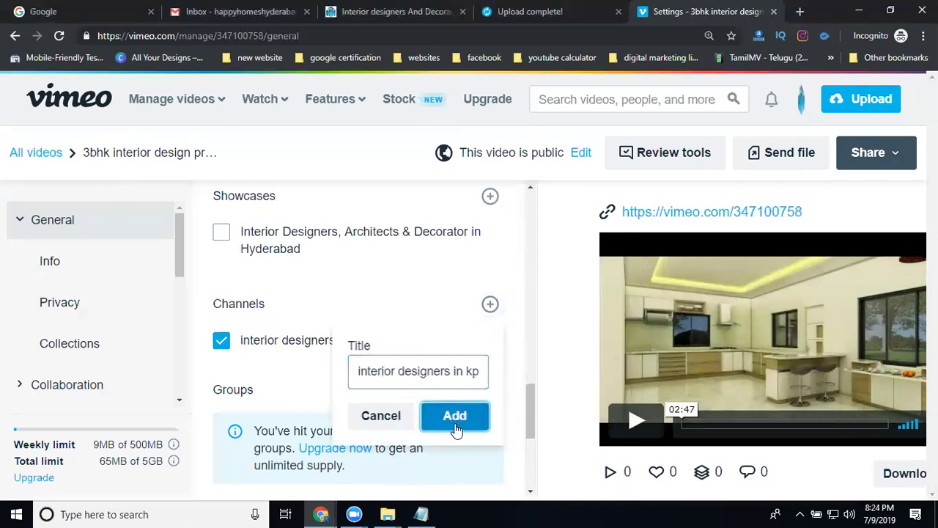
{"action": "left_click", "coordinate": [452, 424]}
{"action": "left_click", "coordinate": [453, 424]}
{"action": "left_click", "coordinate": [453, 424]}
{"action": "left_click", "coordinate": [384, 418]}
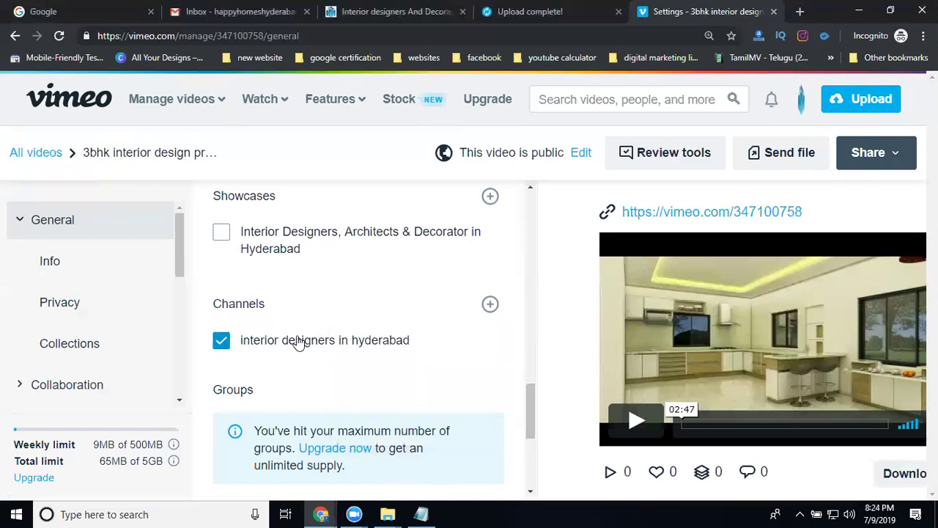
Step: Scroll the settings back to the top and open the 3bhk video's public vimeo.com page
{"action": "scroll", "coordinate": [403, 335], "scroll_direction": "down", "scroll_amount": 4}
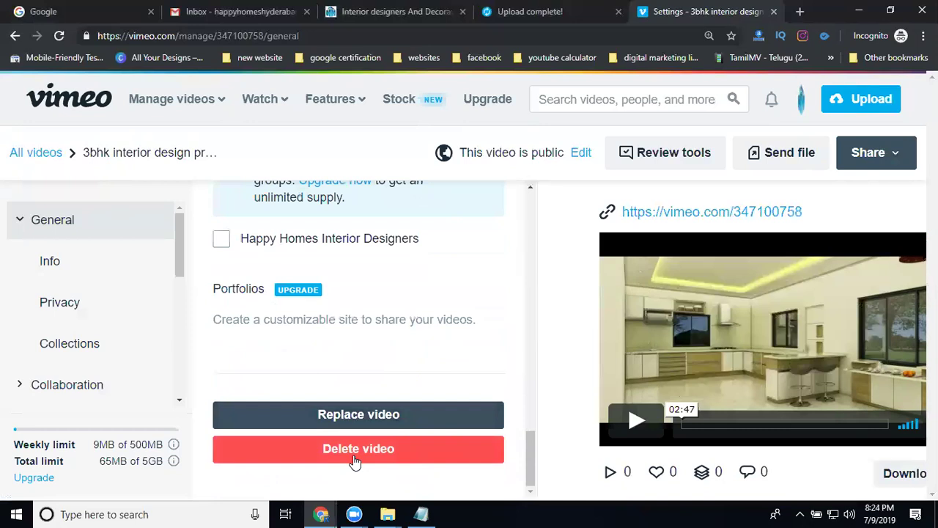
{"action": "scroll", "coordinate": [418, 397], "scroll_direction": "up", "scroll_amount": 2}
{"action": "scroll", "coordinate": [418, 389], "scroll_direction": "up", "scroll_amount": 5}
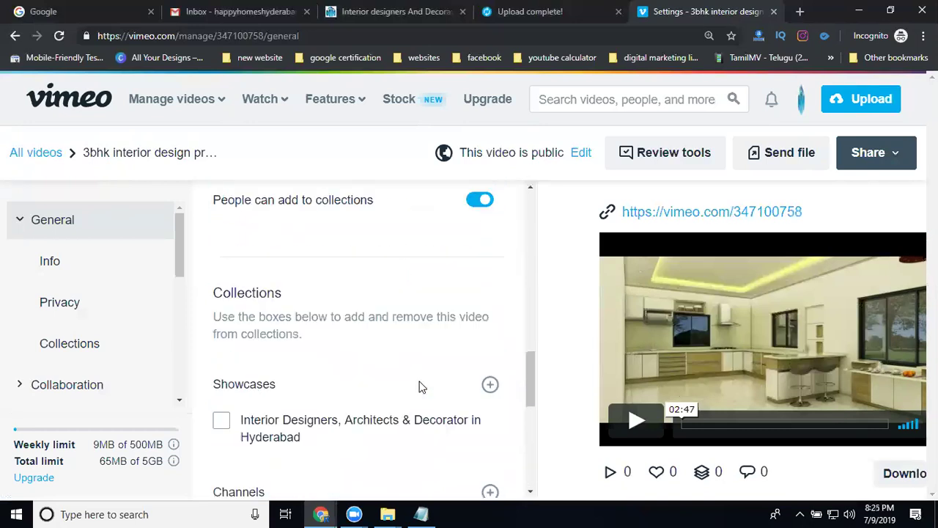
{"action": "scroll", "coordinate": [420, 387], "scroll_direction": "up", "scroll_amount": 5}
{"action": "scroll", "coordinate": [418, 385], "scroll_direction": "up", "scroll_amount": 4}
{"action": "scroll", "coordinate": [419, 384], "scroll_direction": "up", "scroll_amount": 2}
{"action": "scroll", "coordinate": [419, 386], "scroll_direction": "up", "scroll_amount": 2}
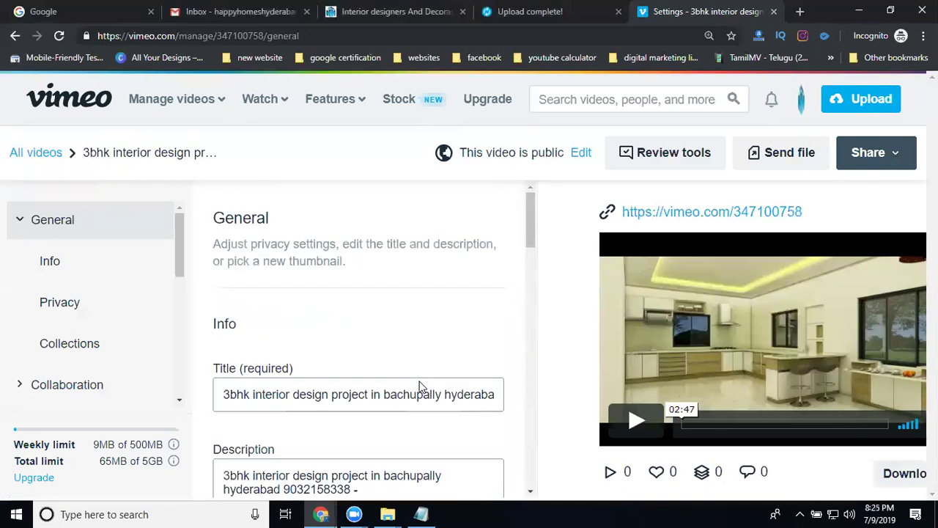
{"action": "left_click", "coordinate": [681, 213]}
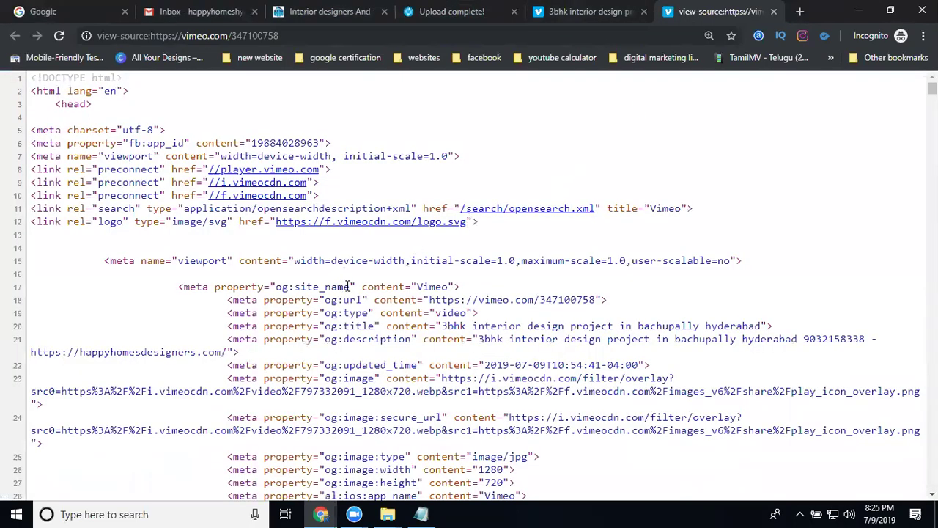
{"action": "scroll", "coordinate": [348, 285], "scroll_direction": "down", "scroll_amount": 2}
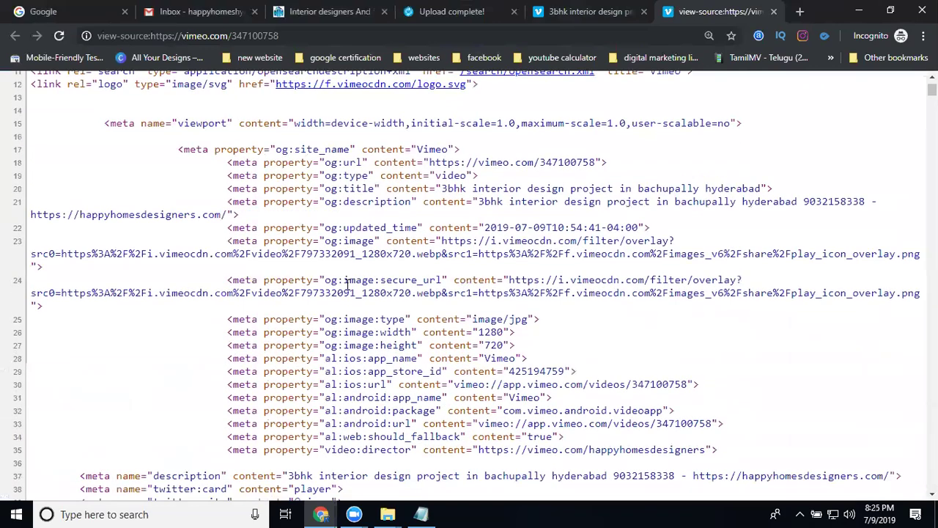
{"action": "scroll", "coordinate": [347, 285], "scroll_direction": "down", "scroll_amount": 2}
{"action": "scroll", "coordinate": [347, 285], "scroll_direction": "down", "scroll_amount": 1}
{"action": "scroll", "coordinate": [347, 287], "scroll_direction": "down", "scroll_amount": 1}
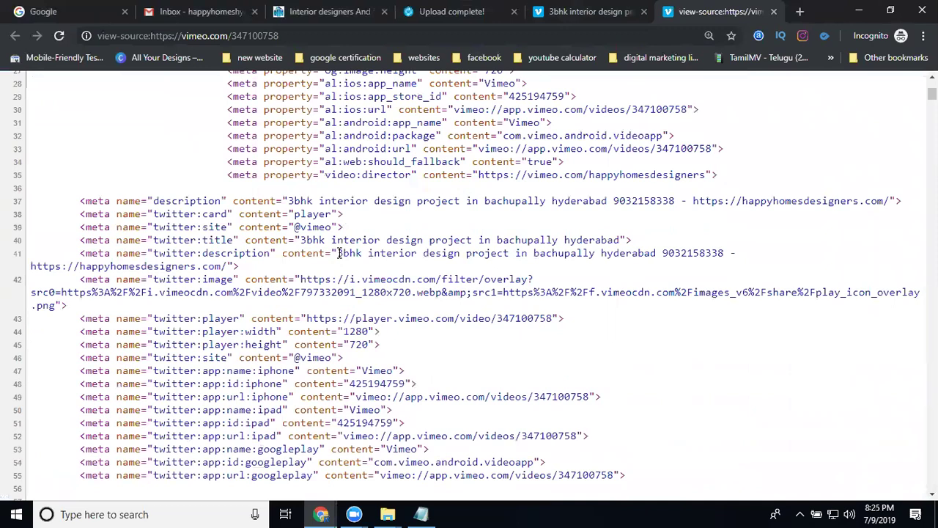
{"action": "left_click_drag", "start_coordinate": [338, 253], "coordinate": [345, 269]}
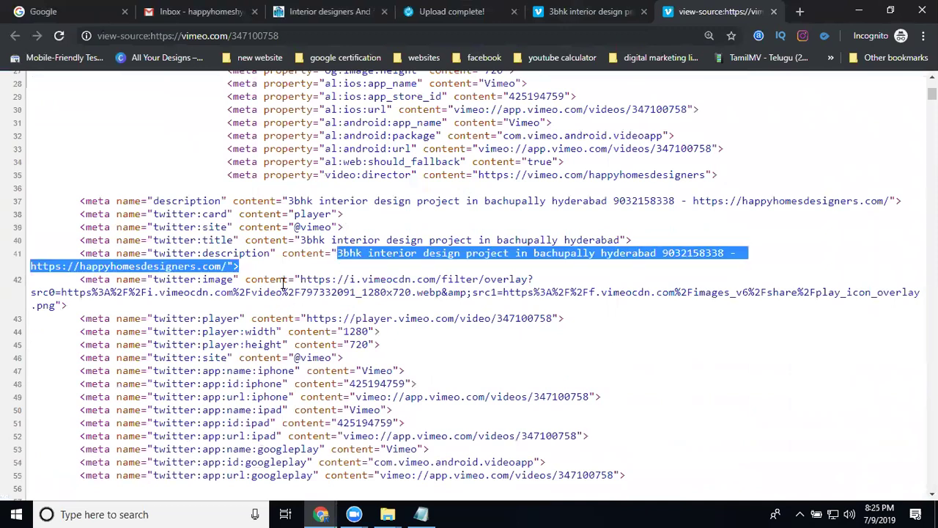
{"action": "scroll", "coordinate": [291, 311], "scroll_direction": "down", "scroll_amount": 2}
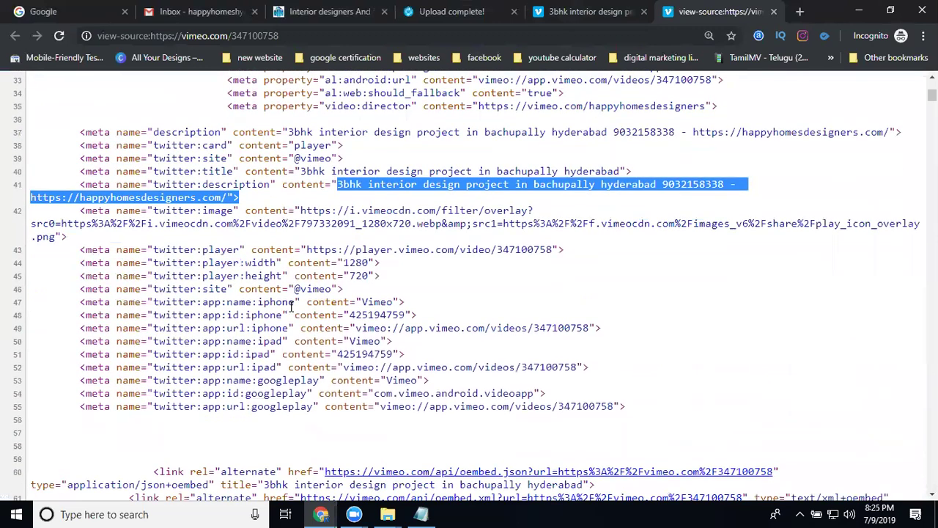
{"action": "scroll", "coordinate": [291, 306], "scroll_direction": "down", "scroll_amount": 3}
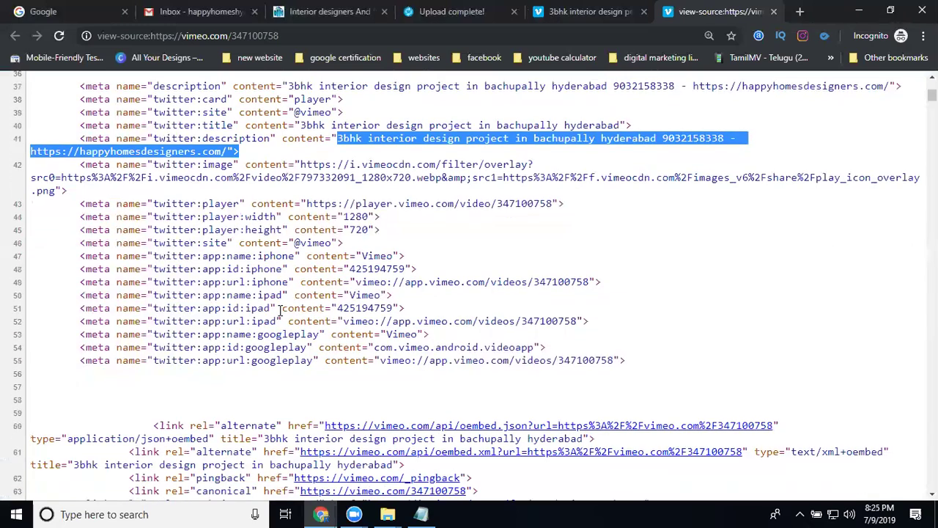
{"action": "left_click_drag", "start_coordinate": [220, 346], "coordinate": [598, 348]}
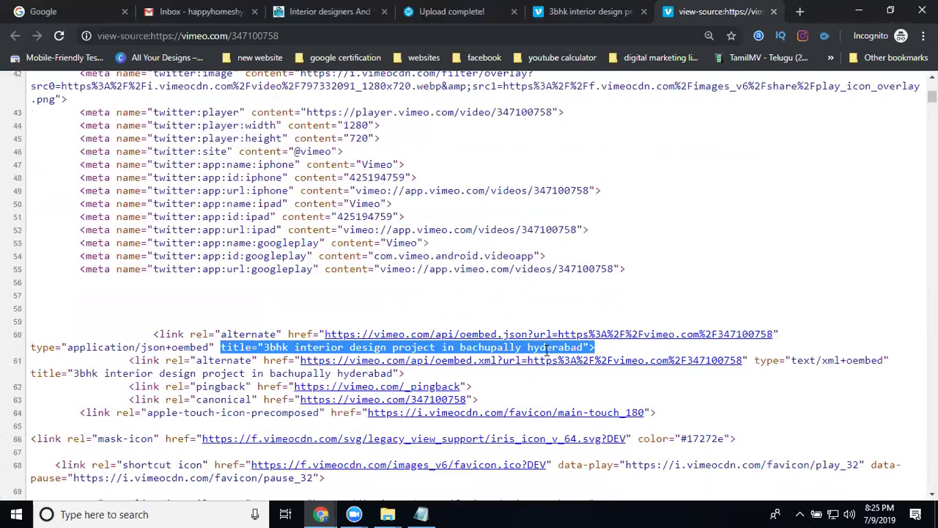
{"action": "scroll", "coordinate": [546, 350], "scroll_direction": "up", "scroll_amount": 3}
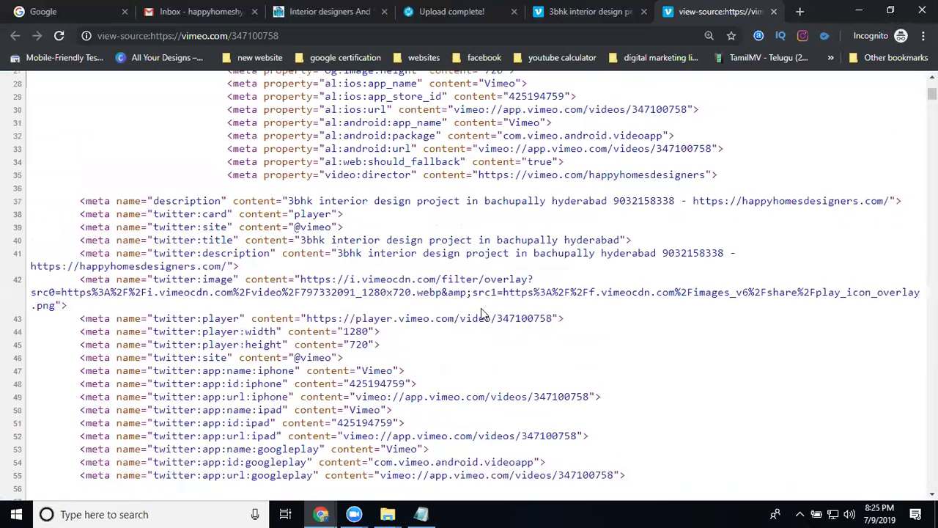
{"action": "scroll", "coordinate": [315, 275], "scroll_direction": "up", "scroll_amount": 1}
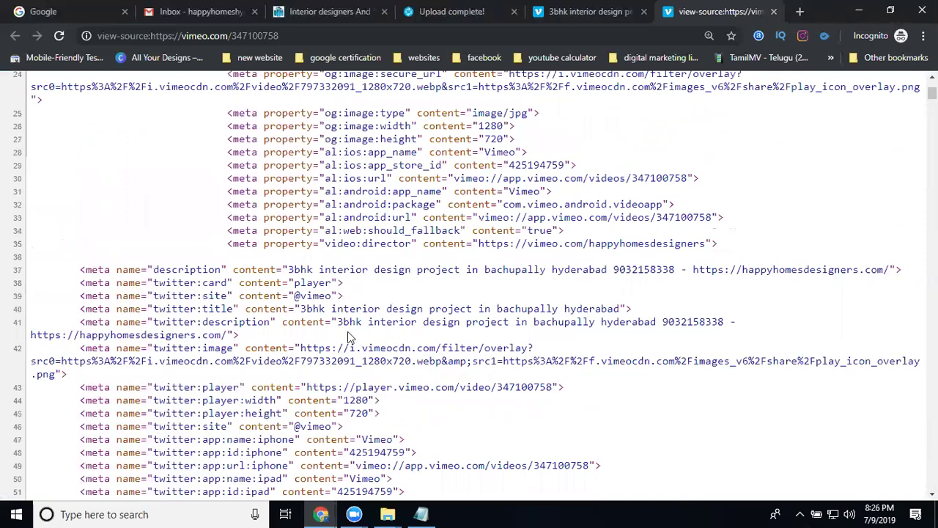
{"action": "key", "text": "ctrl+plus"}
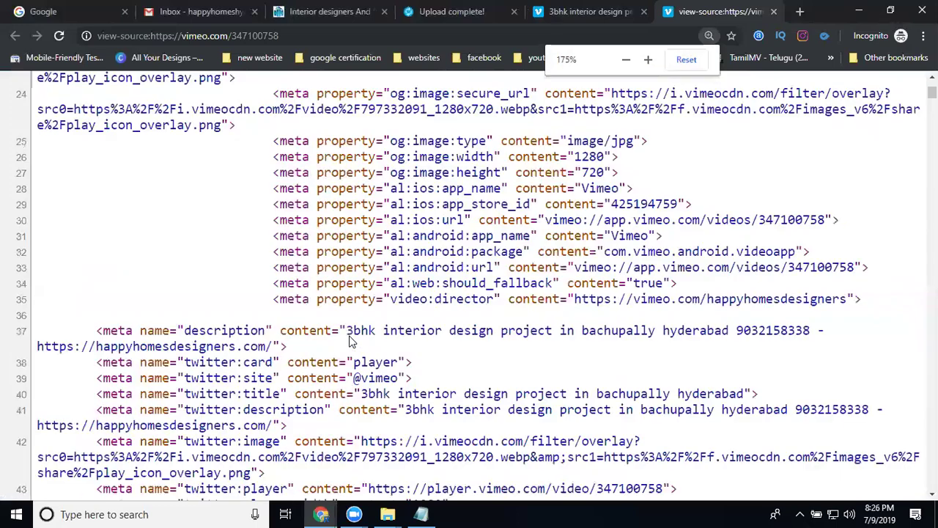
{"action": "key", "text": "ctrl+plus"}
{"action": "scroll", "coordinate": [350, 335], "scroll_direction": "up", "scroll_amount": 4}
{"action": "scroll", "coordinate": [350, 335], "scroll_direction": "up", "scroll_amount": 1}
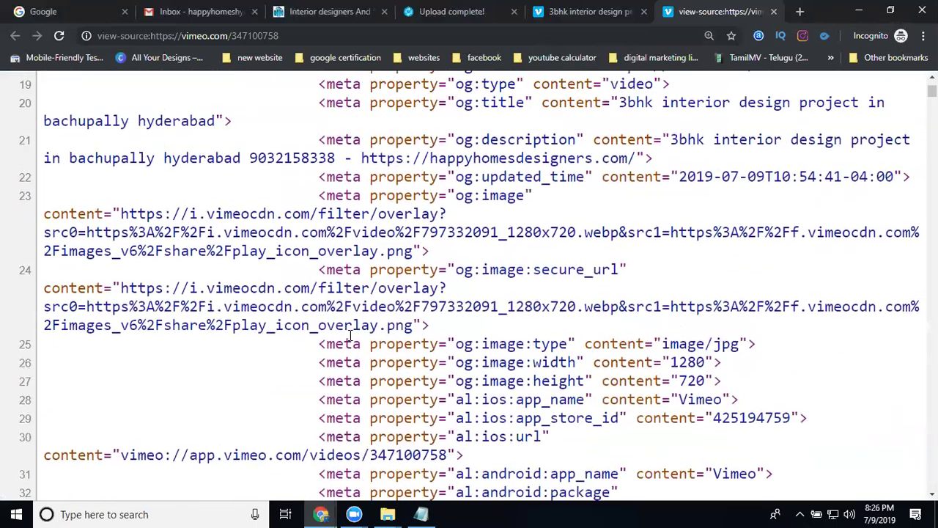
{"action": "scroll", "coordinate": [350, 335], "scroll_direction": "up", "scroll_amount": 2}
{"action": "scroll", "coordinate": [350, 335], "scroll_direction": "up", "scroll_amount": 1}
{"action": "scroll", "coordinate": [350, 335], "scroll_direction": "up", "scroll_amount": 1}
{"action": "scroll", "coordinate": [351, 338], "scroll_direction": "up", "scroll_amount": 1}
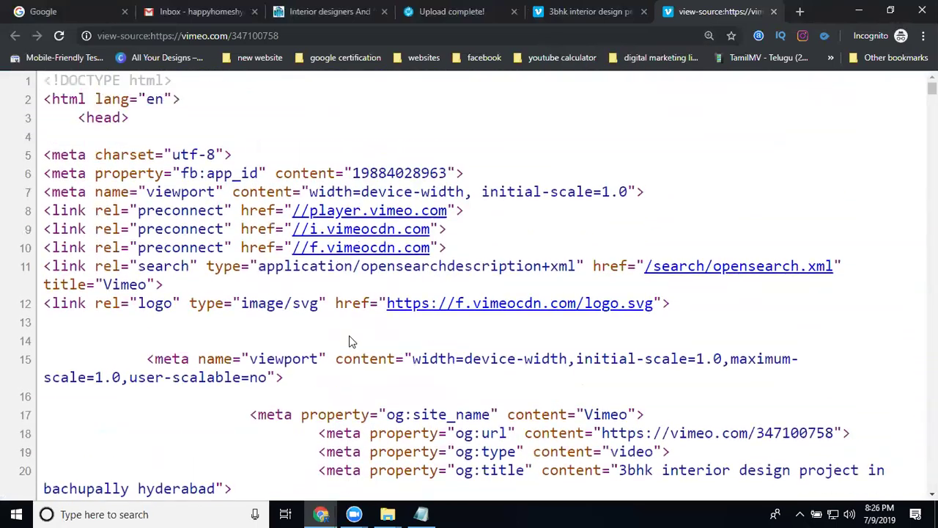
{"action": "scroll", "coordinate": [351, 340], "scroll_direction": "down", "scroll_amount": 5}
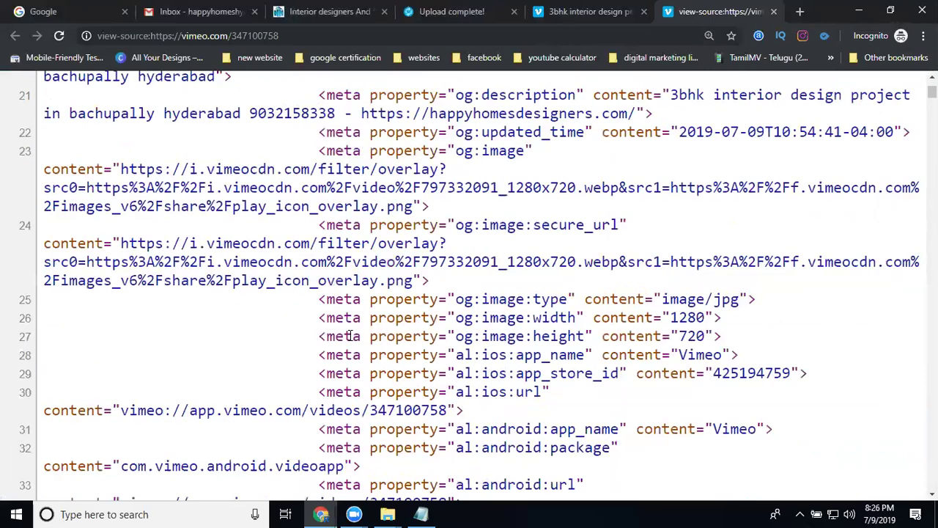
{"action": "scroll", "coordinate": [350, 335], "scroll_direction": "down", "scroll_amount": 2}
{"action": "scroll", "coordinate": [350, 335], "scroll_direction": "down", "scroll_amount": 2}
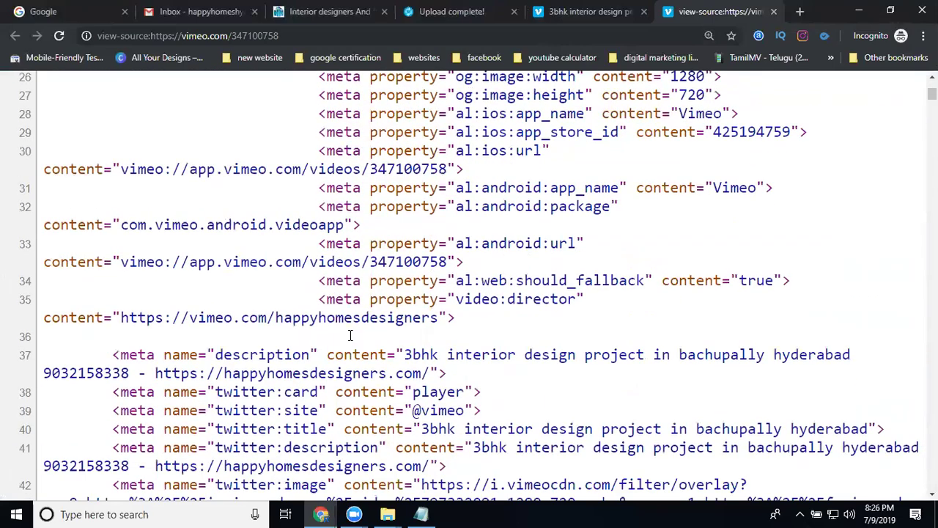
{"action": "scroll", "coordinate": [351, 335], "scroll_direction": "down", "scroll_amount": 1}
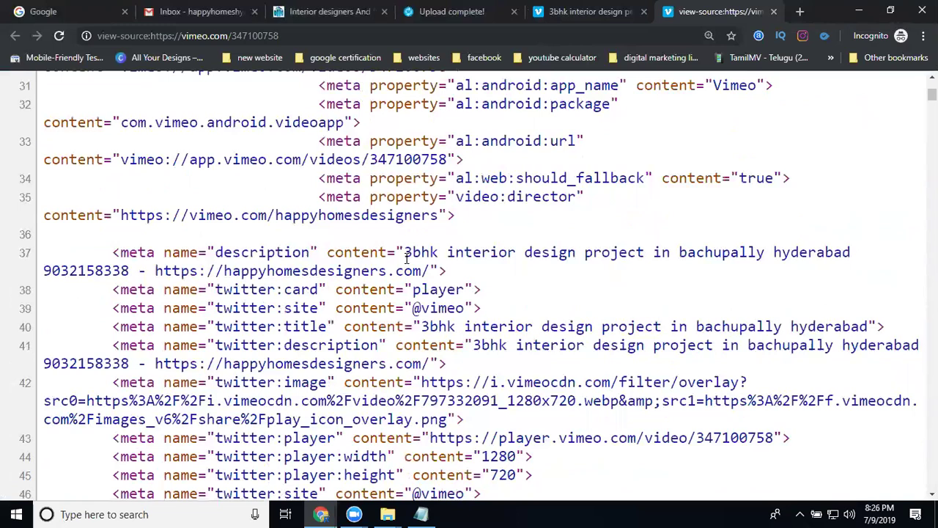
{"action": "left_click_drag", "start_coordinate": [404, 253], "coordinate": [423, 272]}
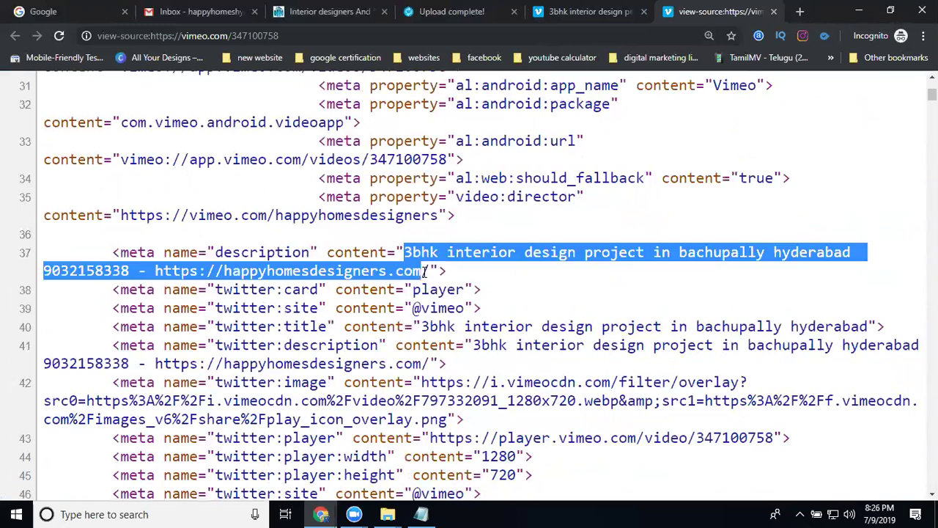